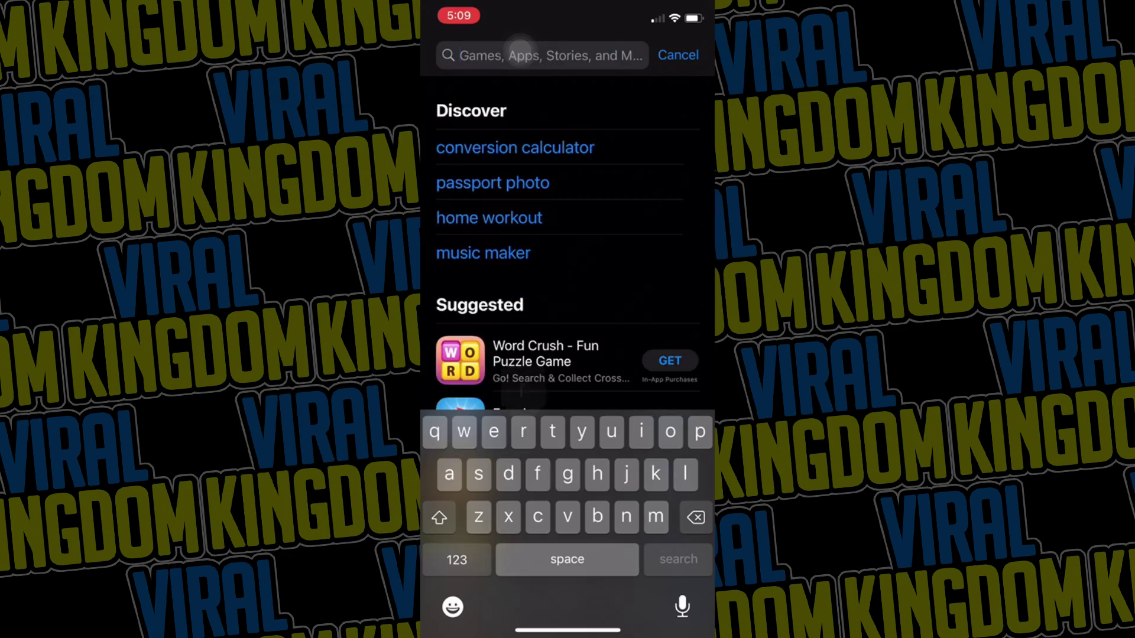
- Search the App Store for 'rainbow wallet' and open the Rainbow app's store page
type("rainbow wallet")
key("Return")
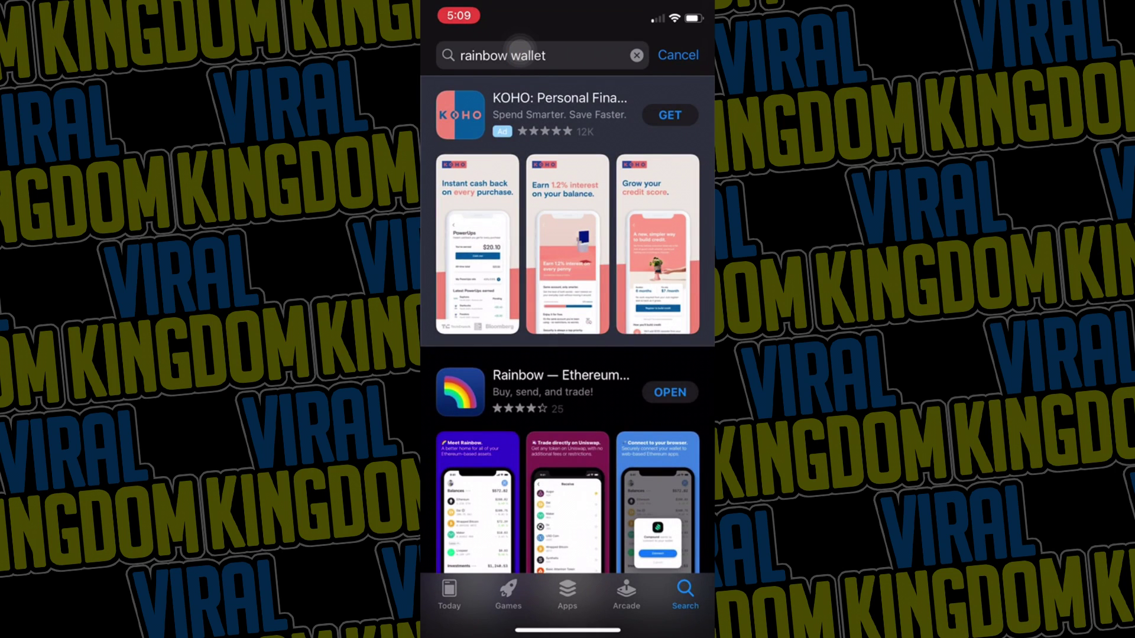
scroll(567, 355, "down", 2)
left_click(532, 304)
- Launch the Rainbow wallet app from its store page
scroll(567, 354, "down", 5)
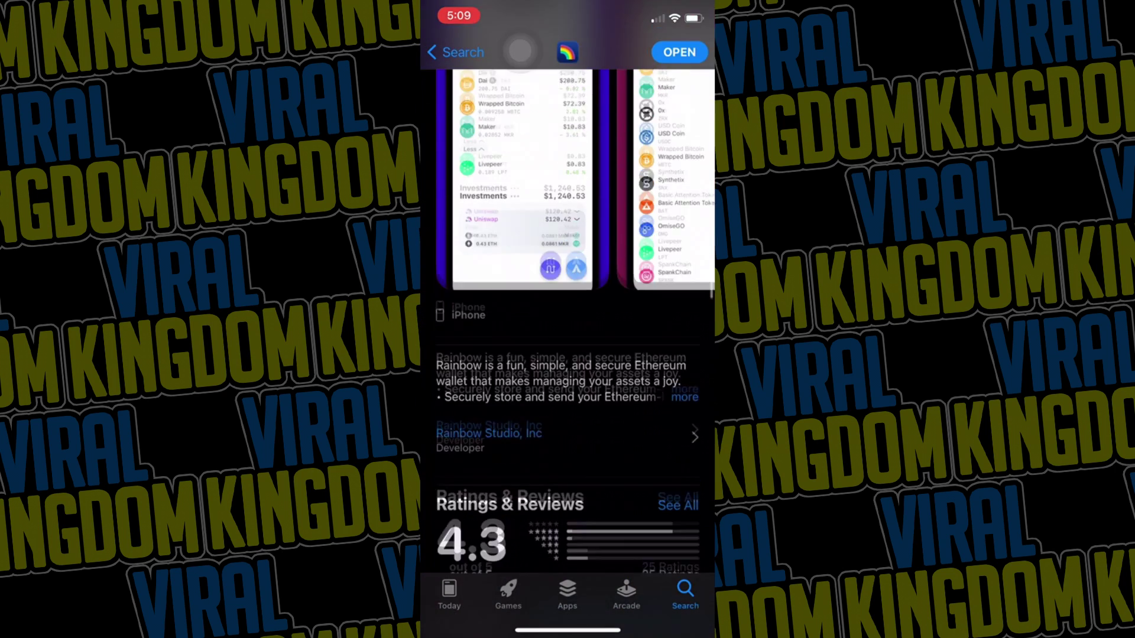
scroll(568, 355, "up", 5)
scroll(568, 414, "right", 3)
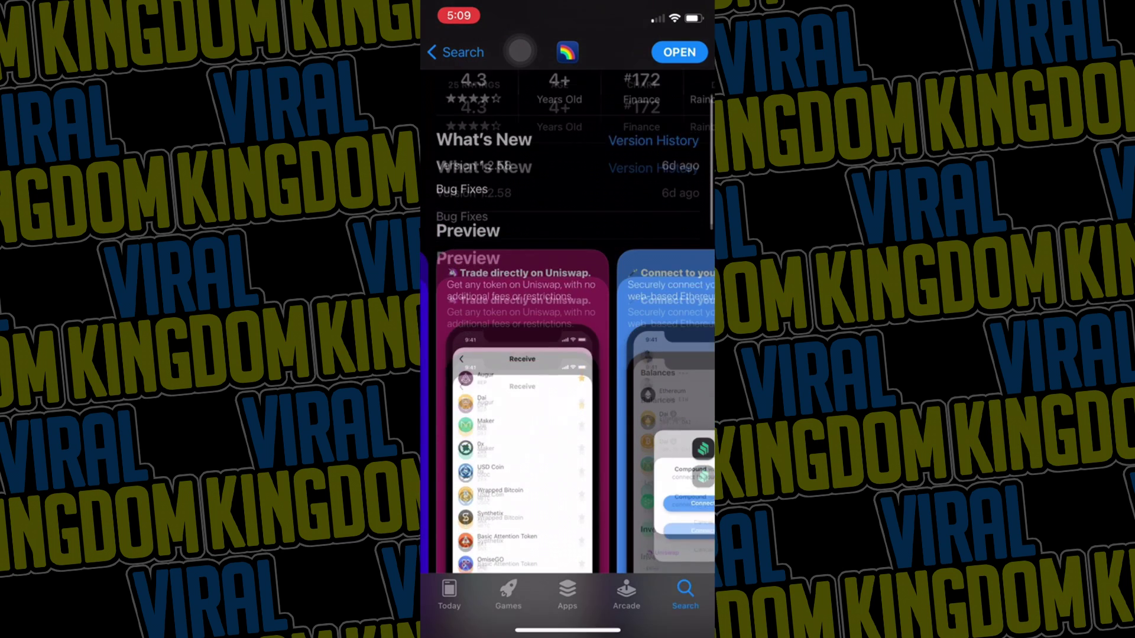
scroll(567, 354, "up", 3)
left_click(570, 150)
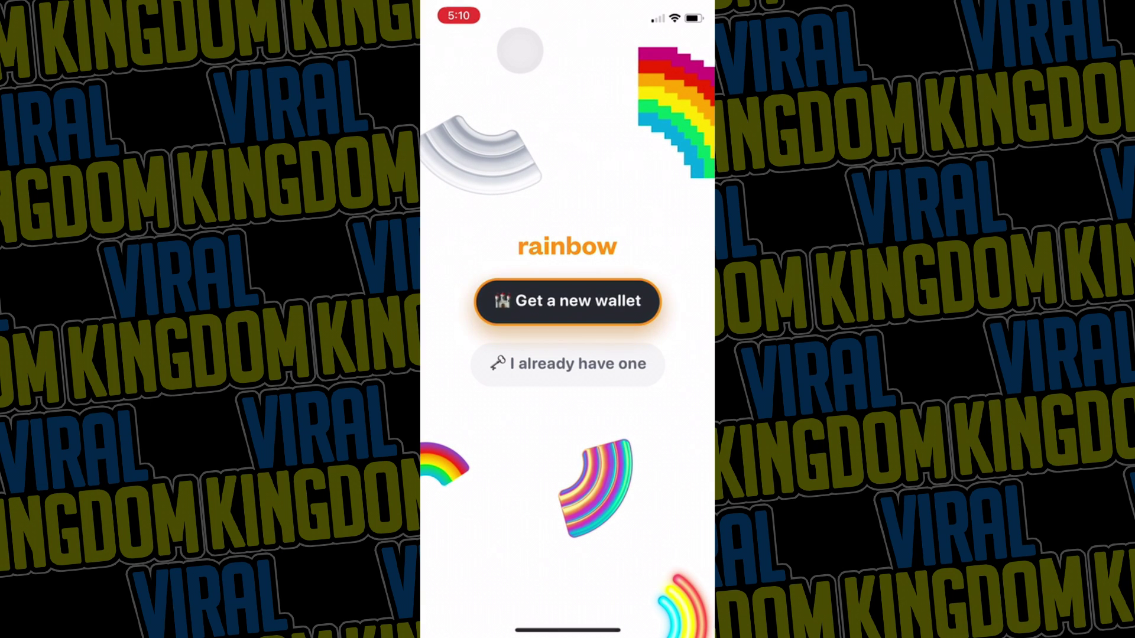
- Create a new Rainbow wallet, skip the backup prompt, and enter a $10 Ethereum purchase
left_click(568, 301)
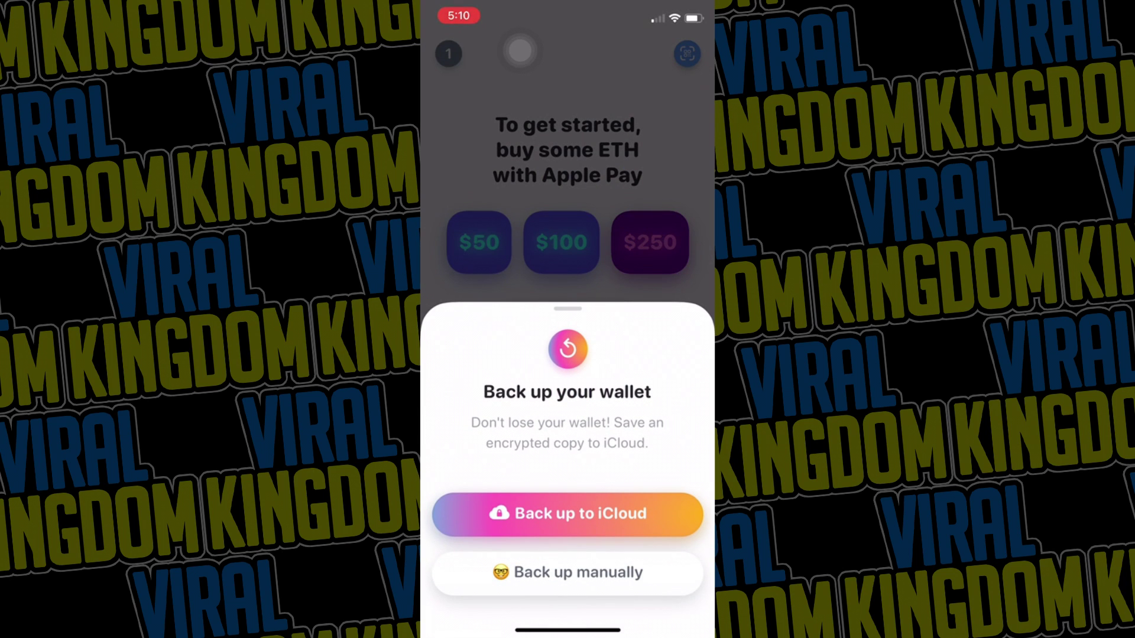
left_click(520, 50)
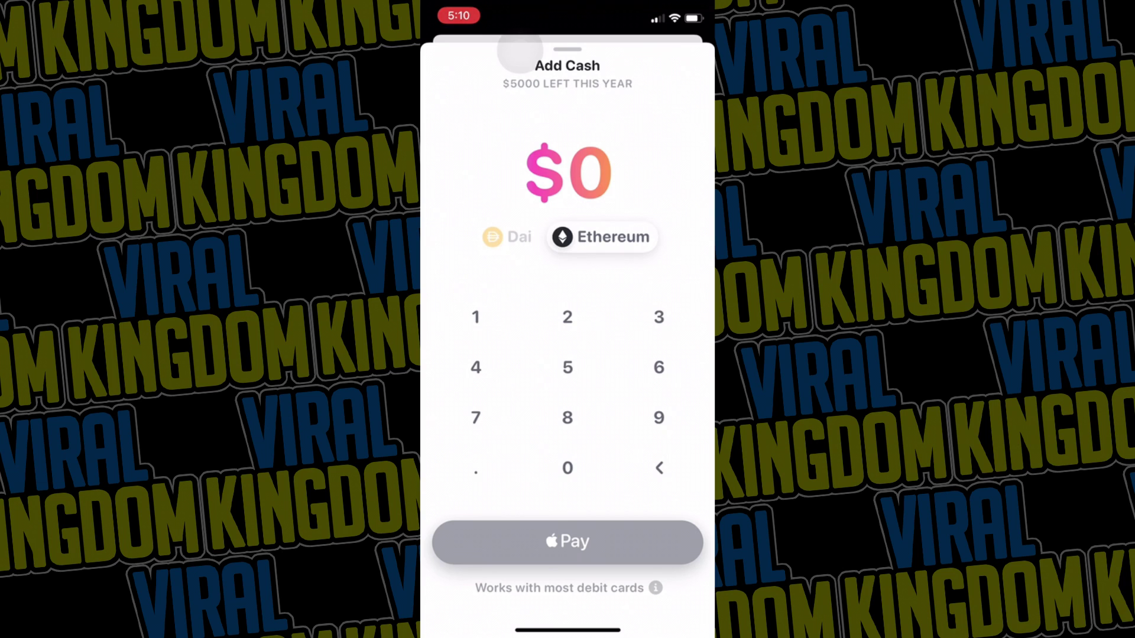
left_click(475, 316)
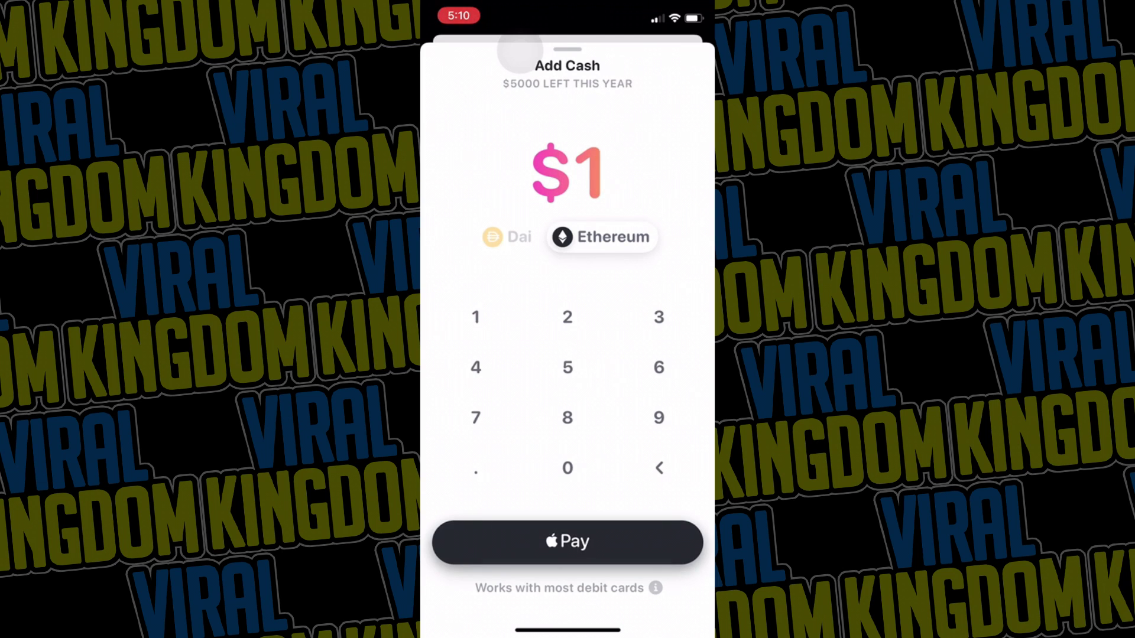
left_click(568, 467)
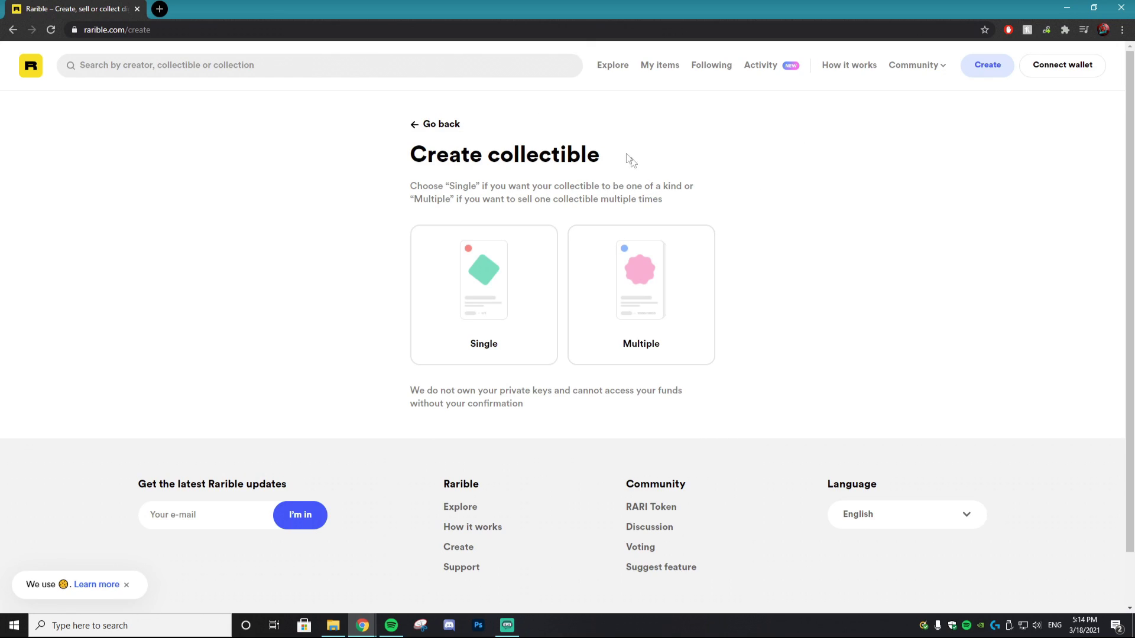
- Browse Rarible's Explore page through Hot bids, Hot collections and the listed NFT grid
left_click(627, 69)
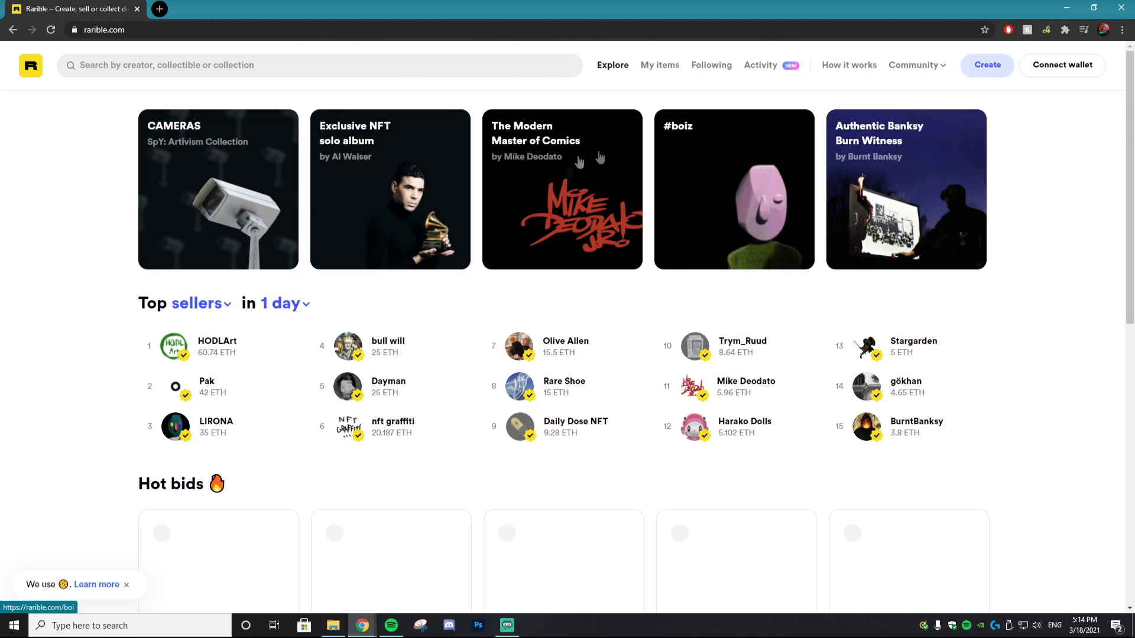
scroll(472, 282, "down", 5)
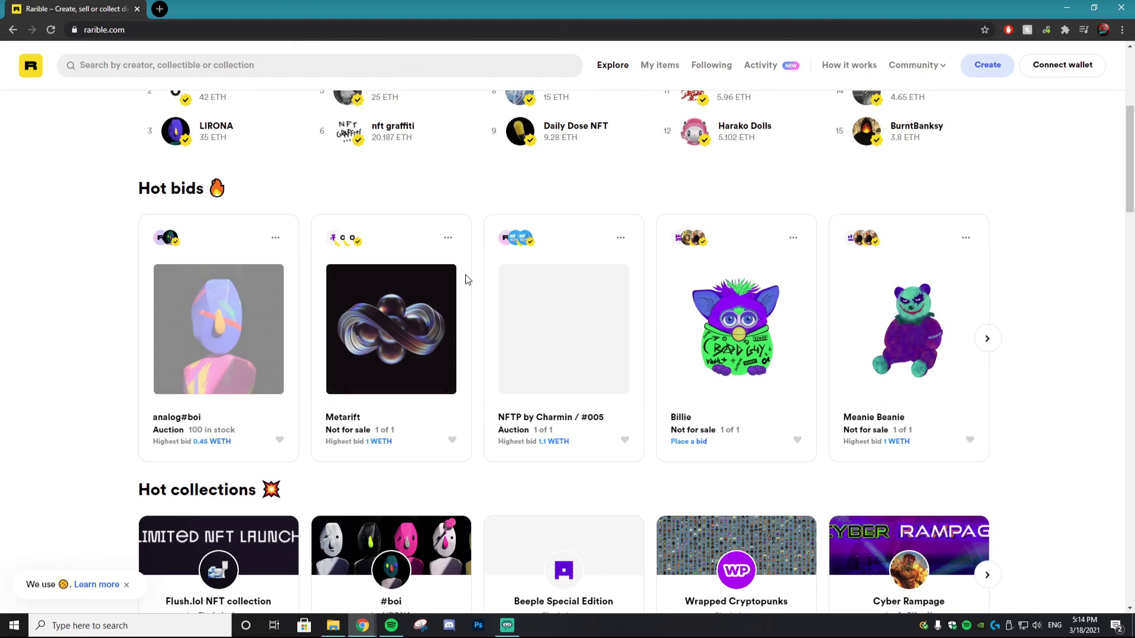
scroll(587, 286, "down", 3)
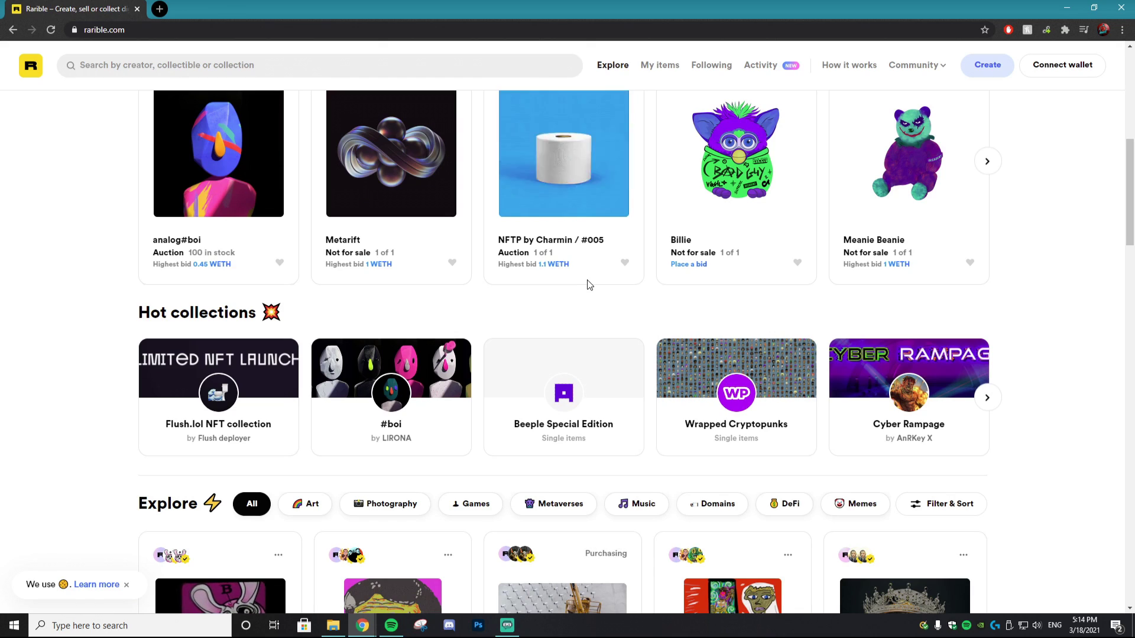
scroll(588, 286, "down", 5)
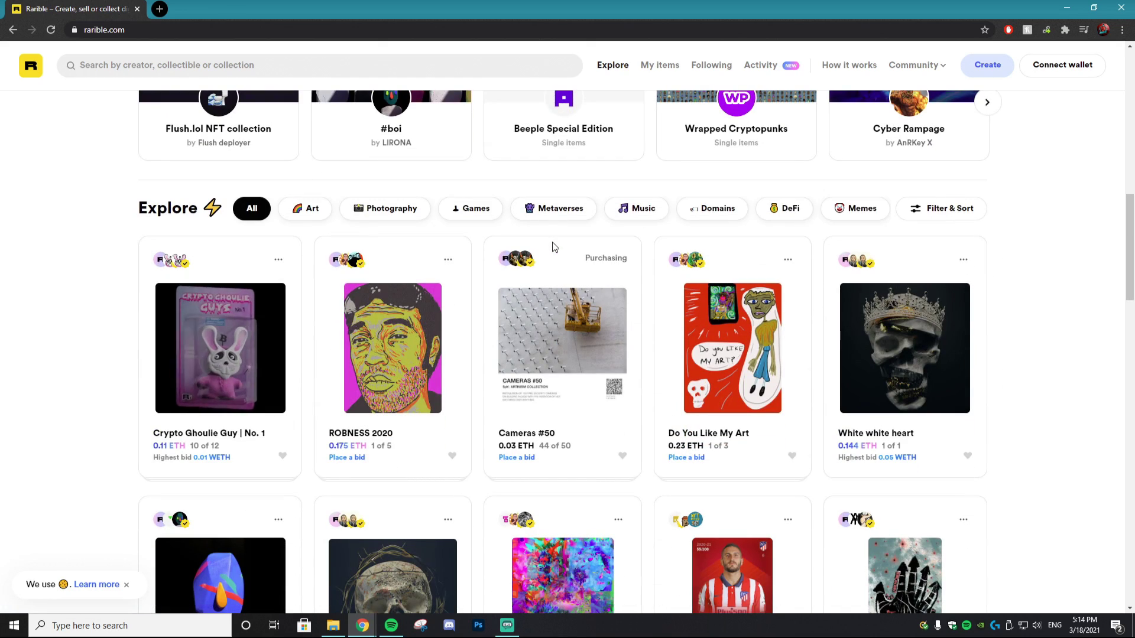
scroll(562, 248, "down", 3)
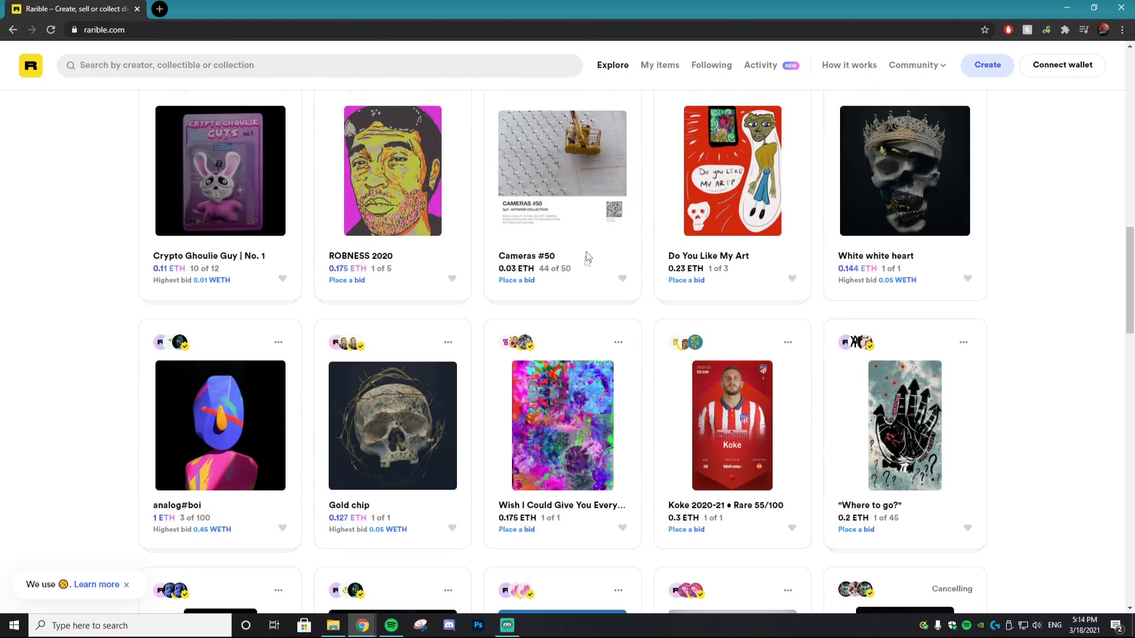
scroll(587, 258, "down", 3)
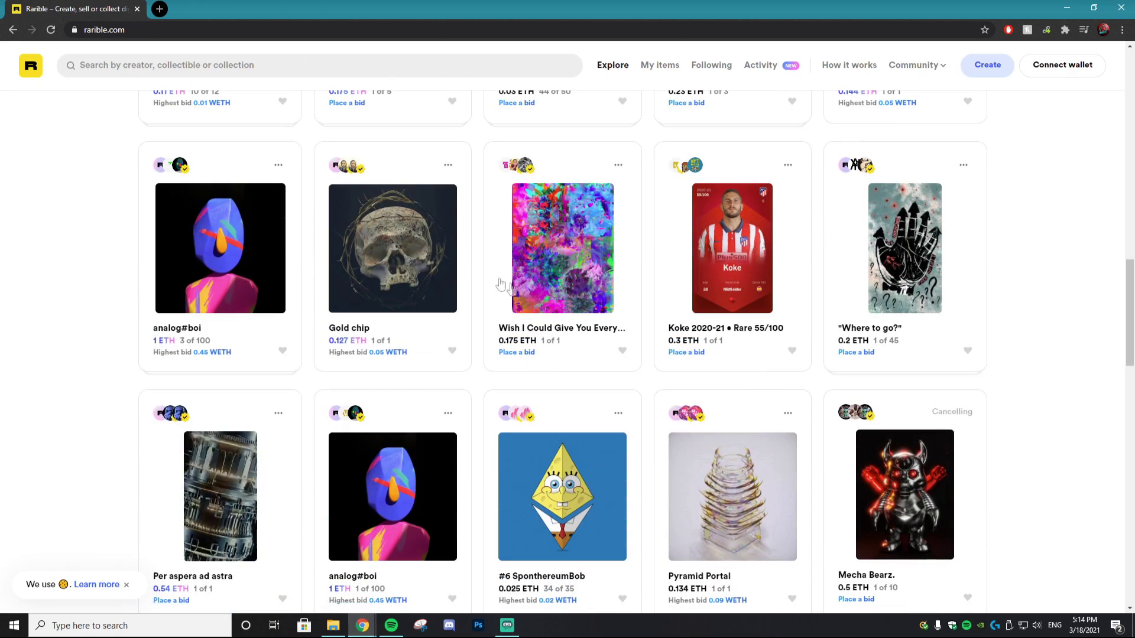
scroll(710, 413, "down", 1)
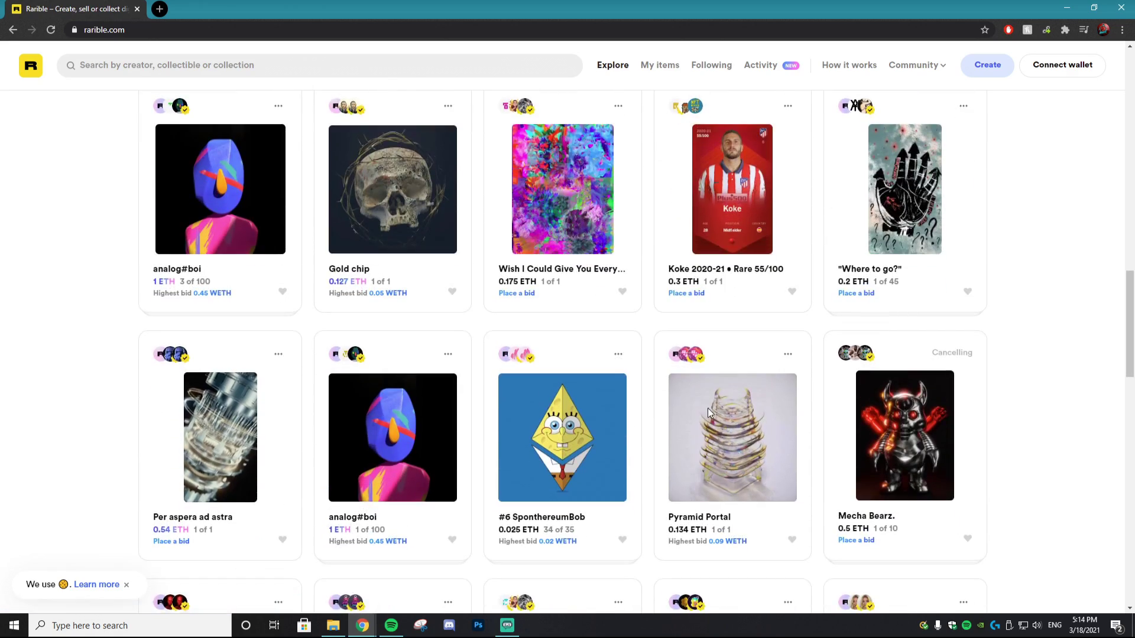
scroll(708, 407, "down", 3)
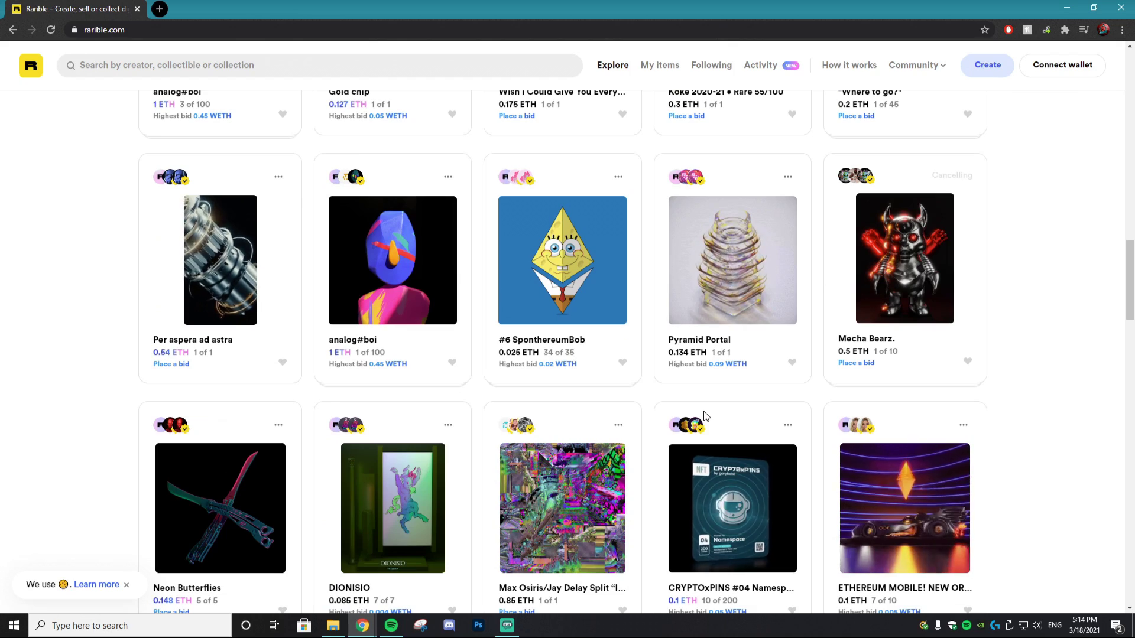
scroll(650, 361, "down", 1)
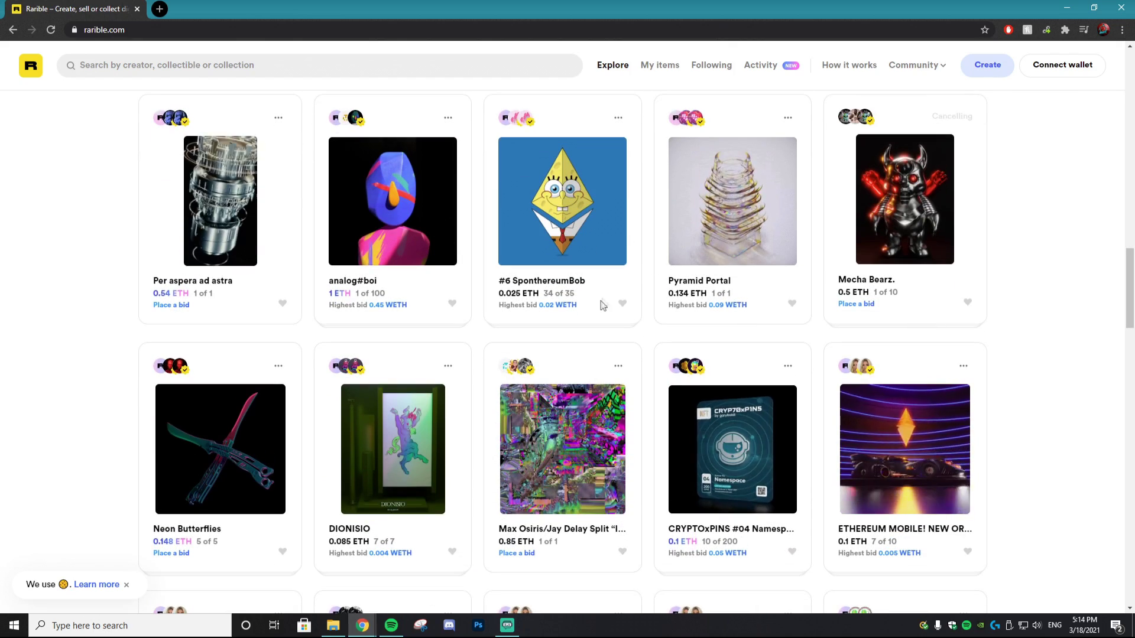
scroll(621, 292, "down", 4)
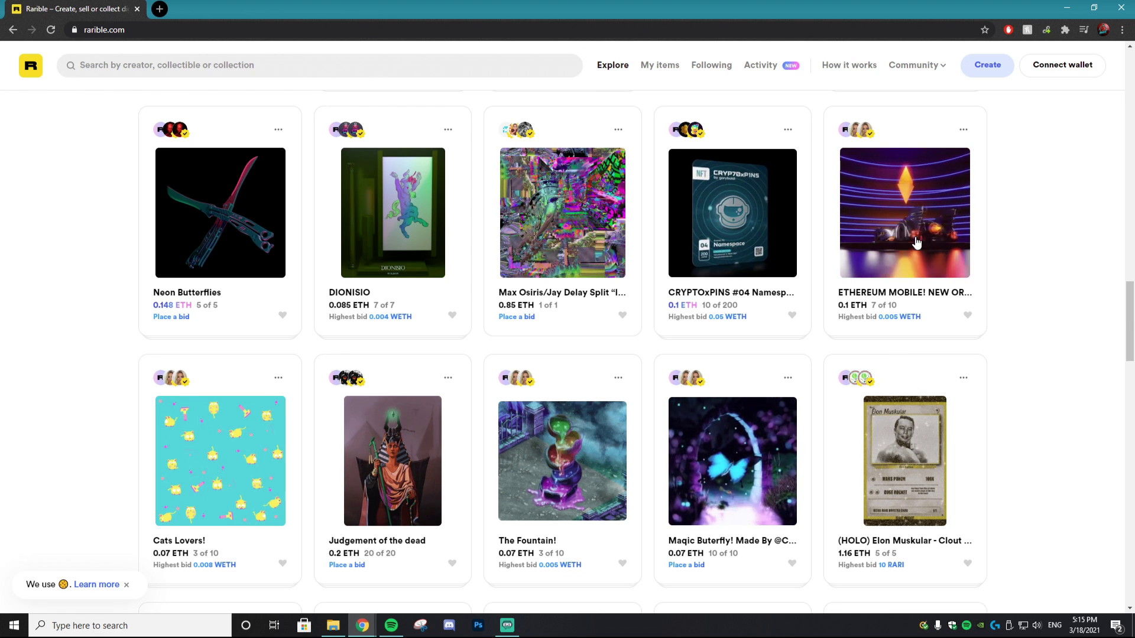
scroll(791, 320, "down", 10)
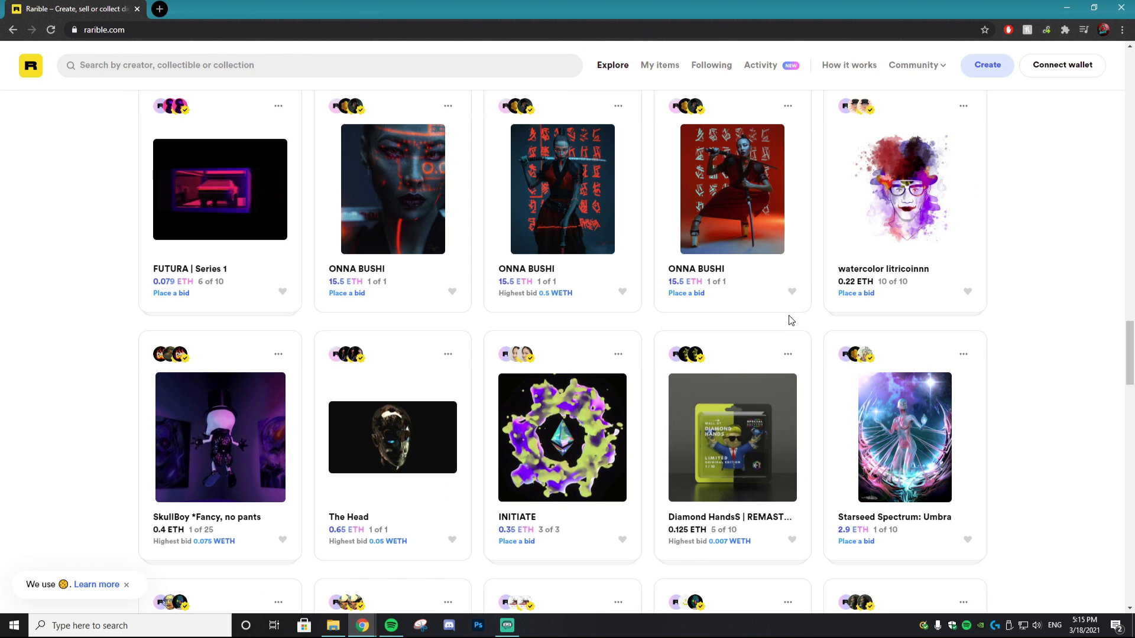
scroll(789, 320, "down", 3)
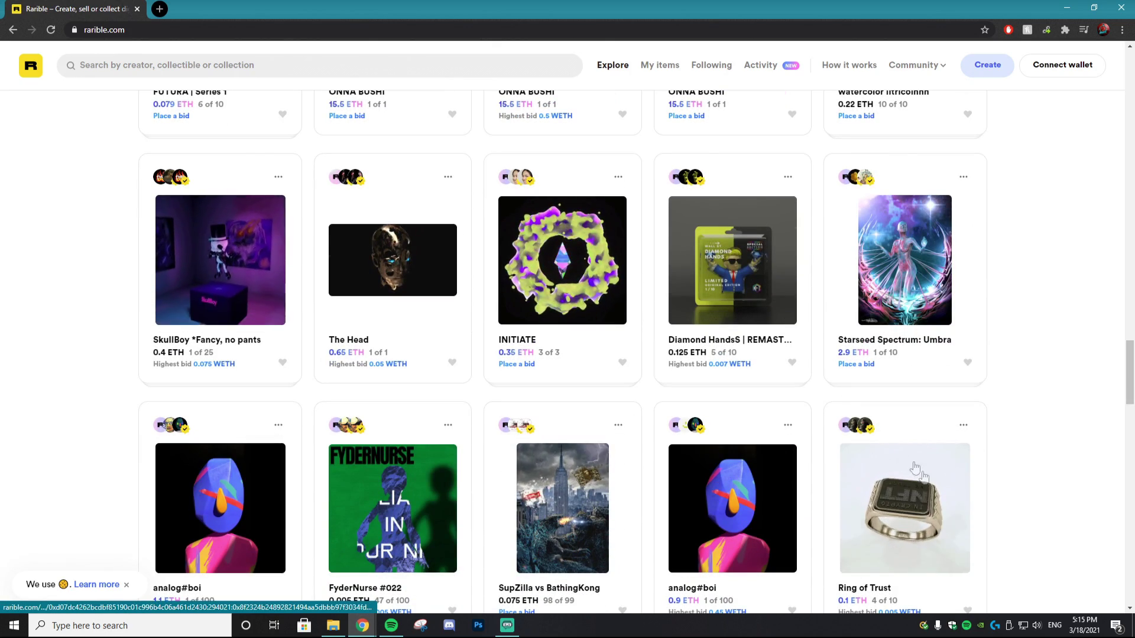
scroll(915, 469, "down", 5)
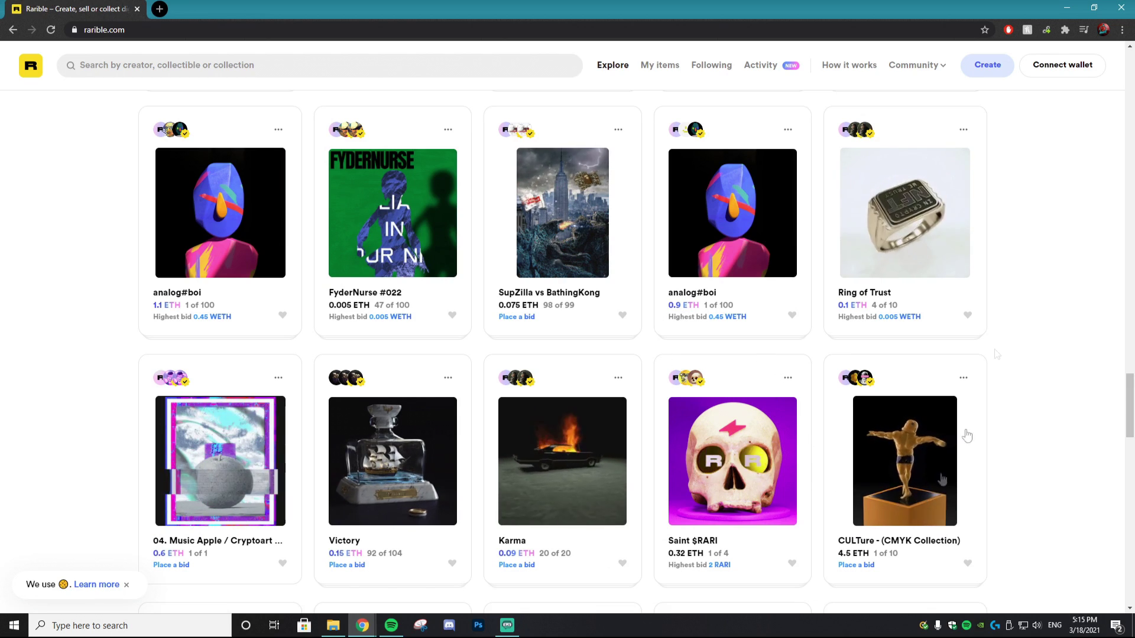
scroll(784, 158, "down", 4)
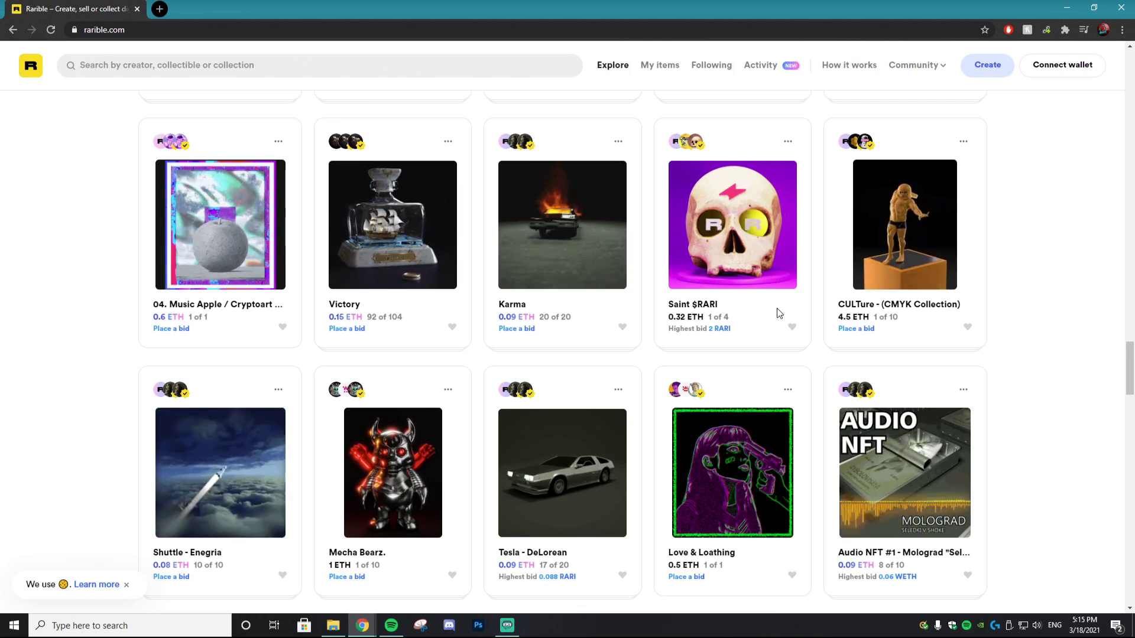
scroll(779, 313, "down", 2)
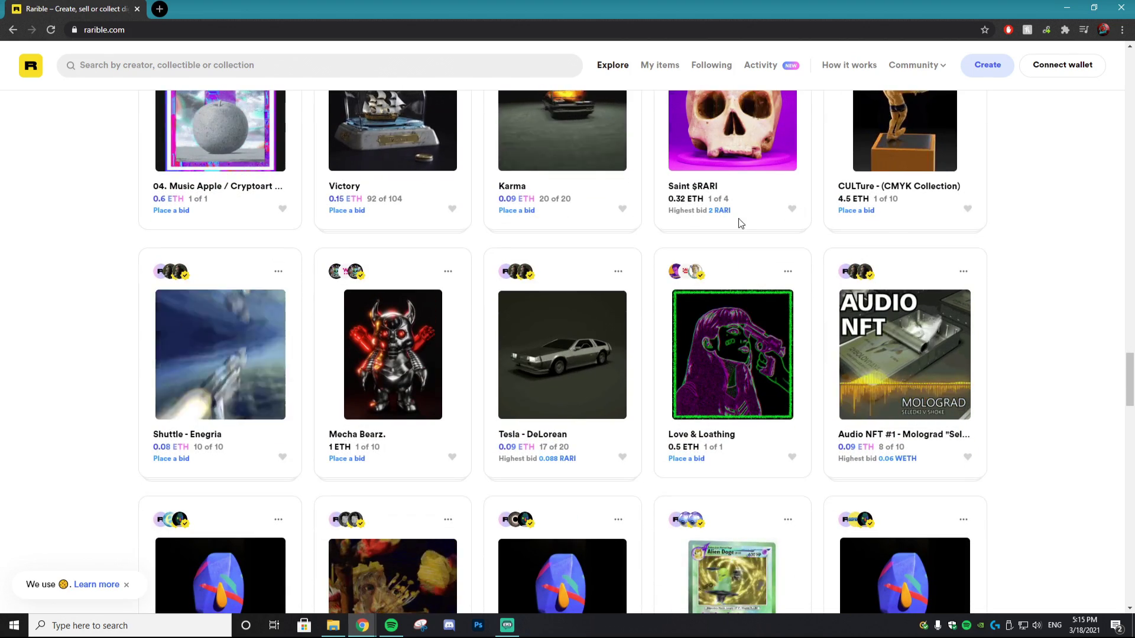
scroll(736, 226, "down", 5)
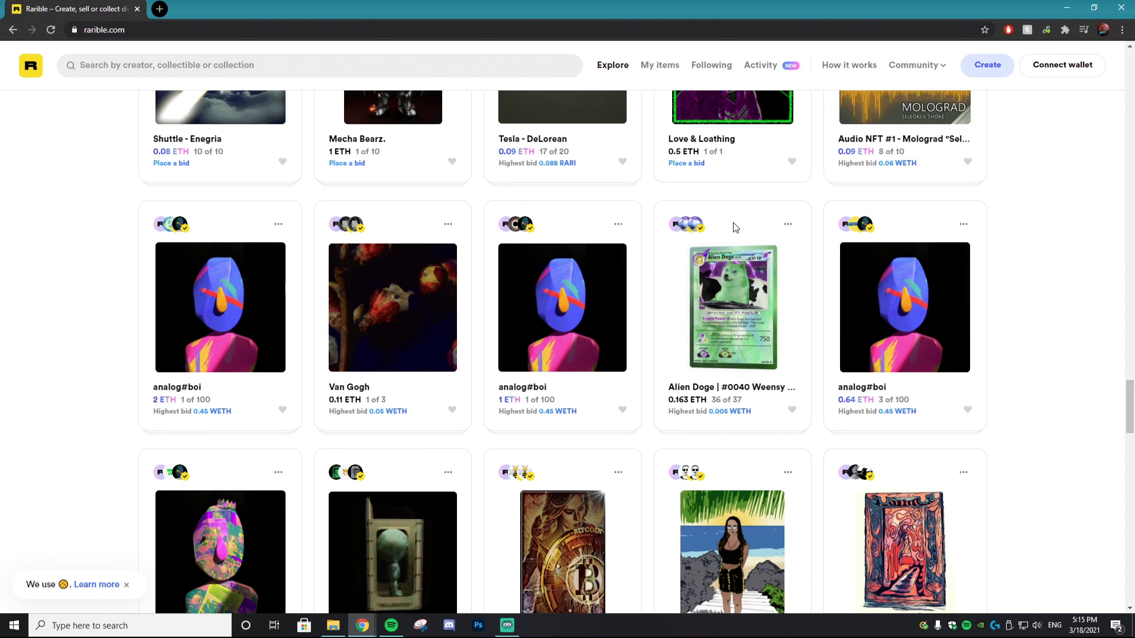
scroll(739, 233, "up", 15)
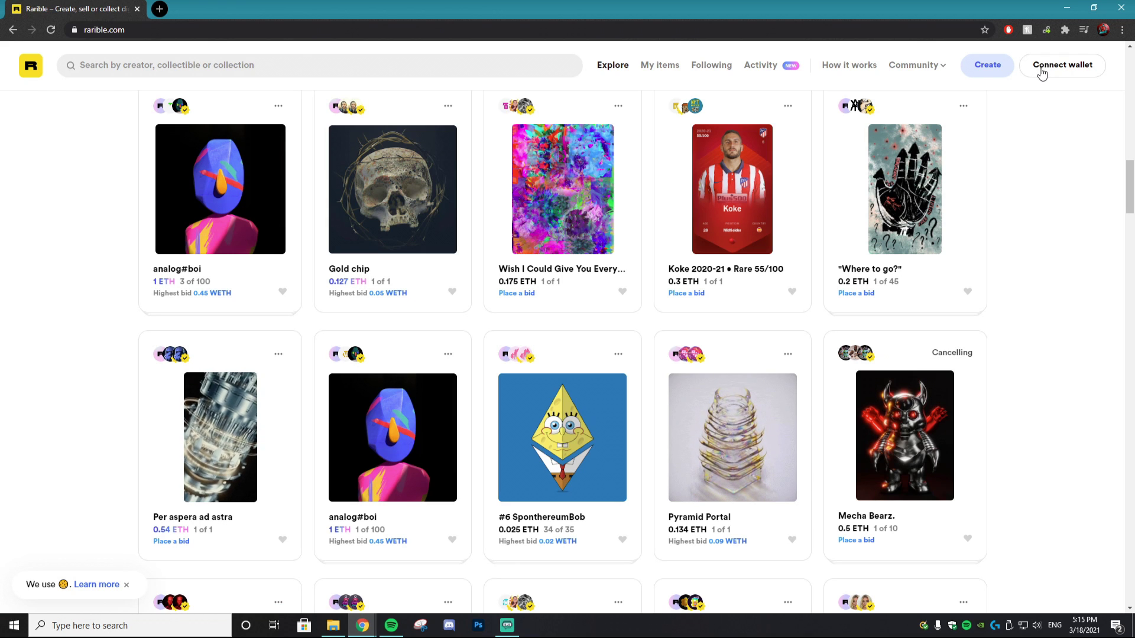
- Connect a wallet to Rarible using the WalletConnect provider
left_click(1041, 72)
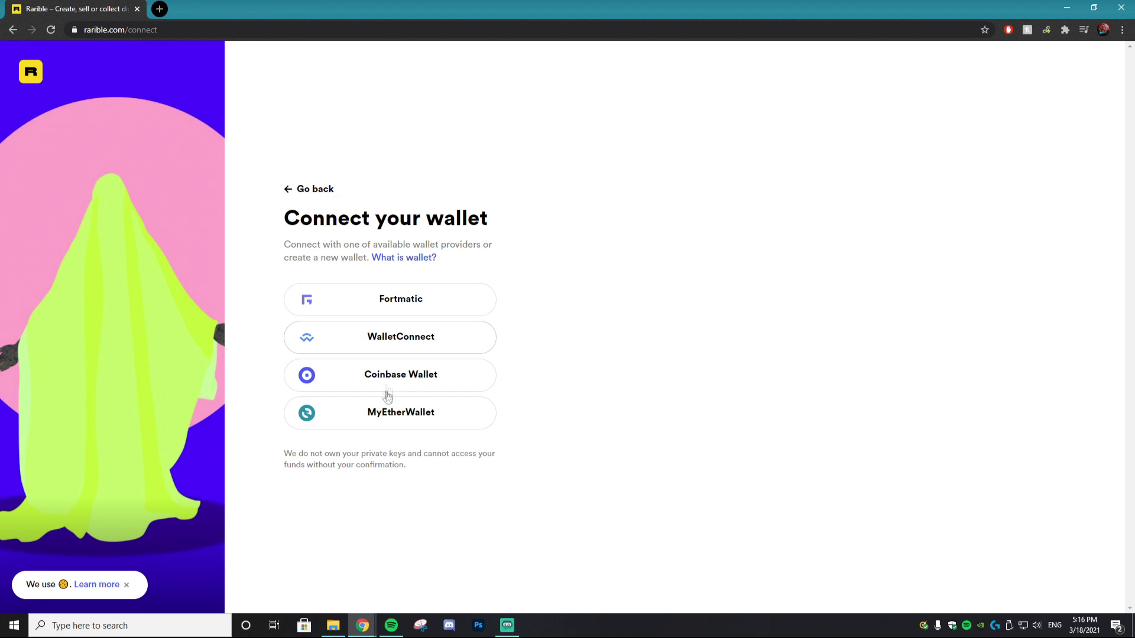
left_click(382, 350)
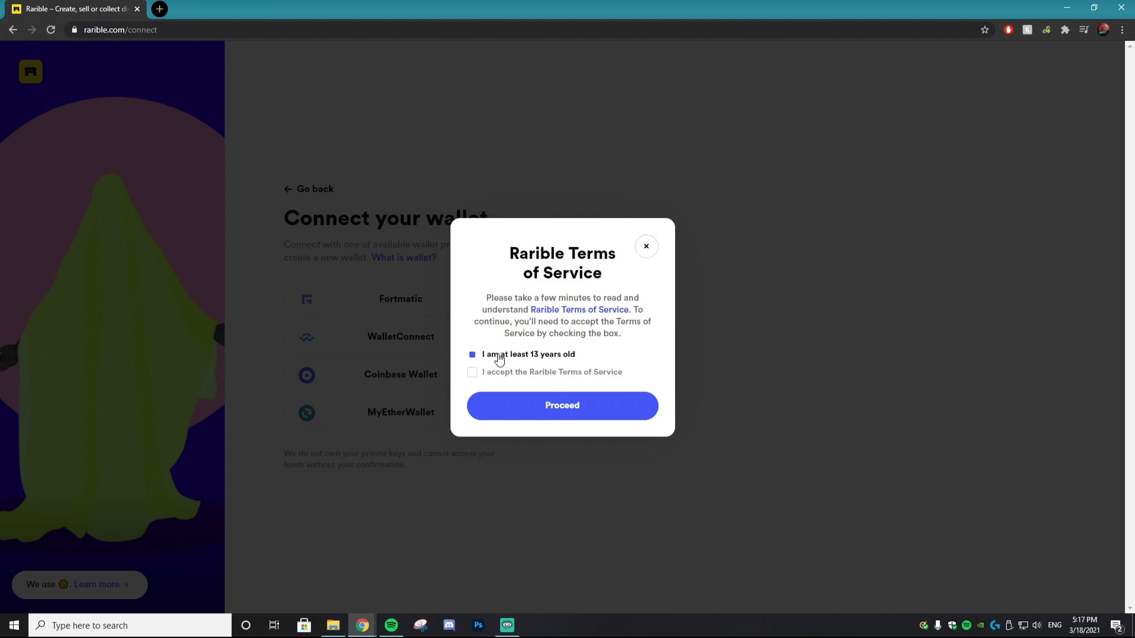
- Accept Rarible's Terms of Service, check the connected wallet's details, and start a new collectible
left_click(506, 373)
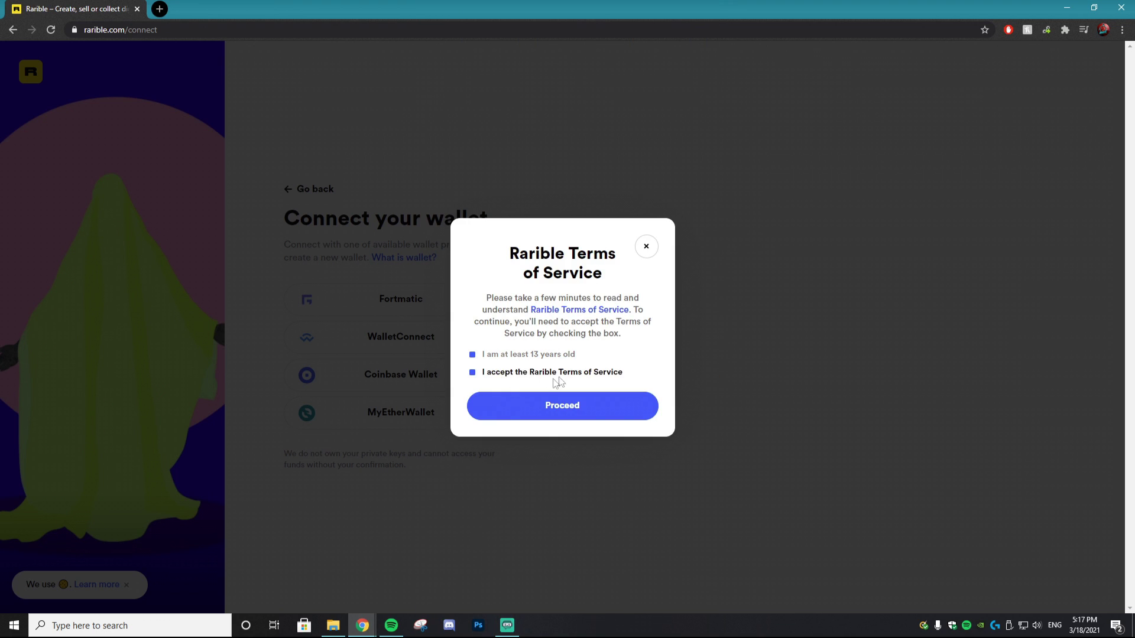
left_click(563, 406)
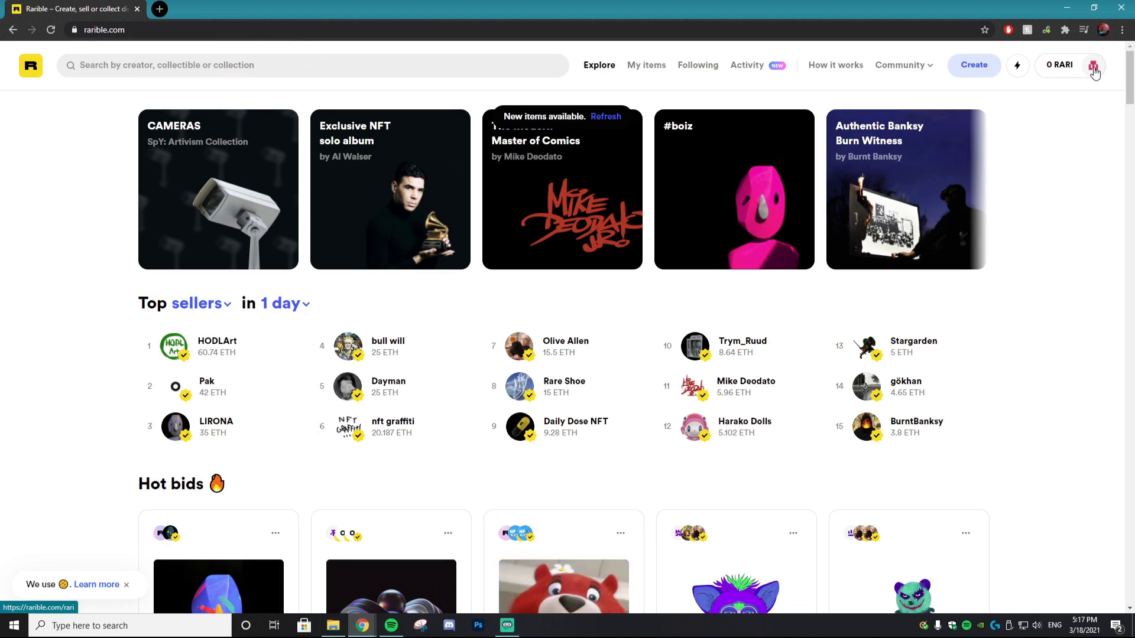
left_click(1093, 65)
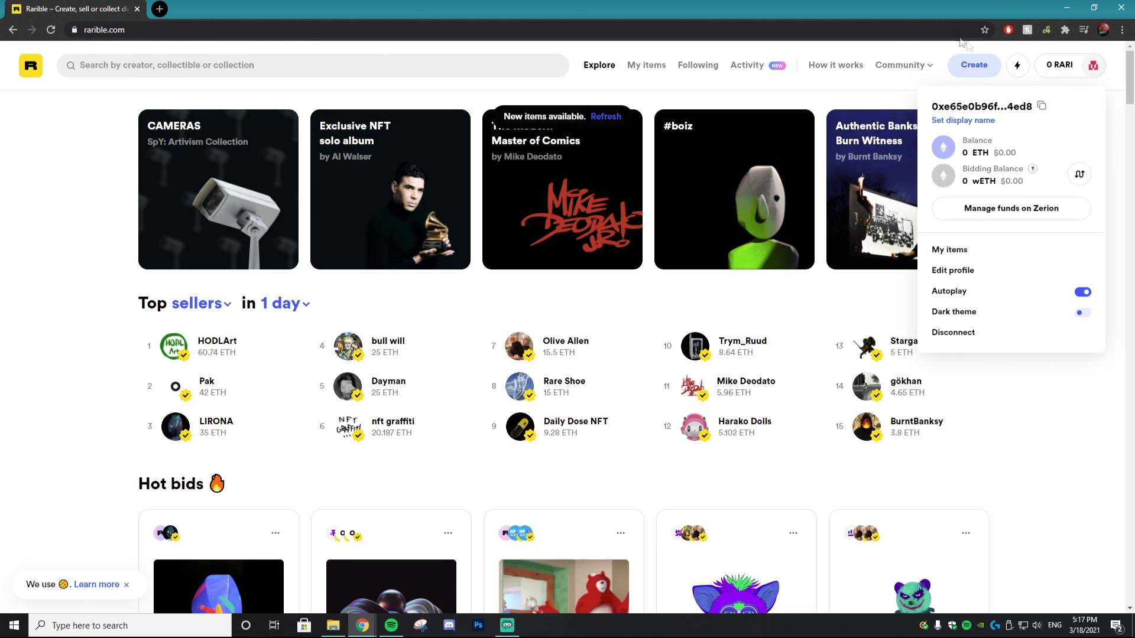
left_click(1094, 67)
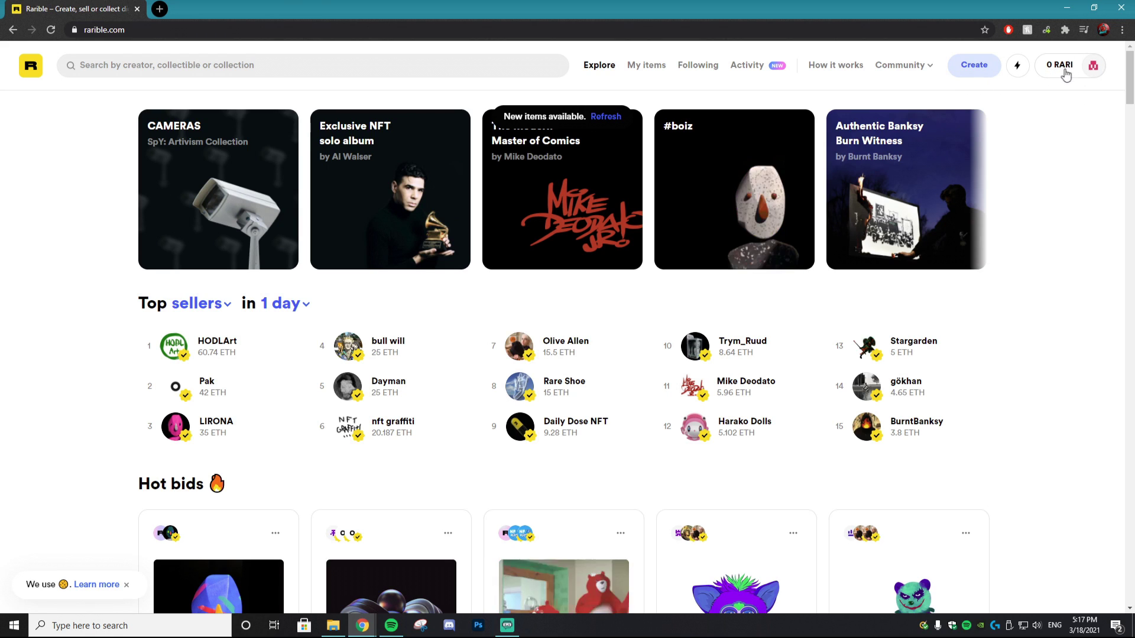
left_click(985, 68)
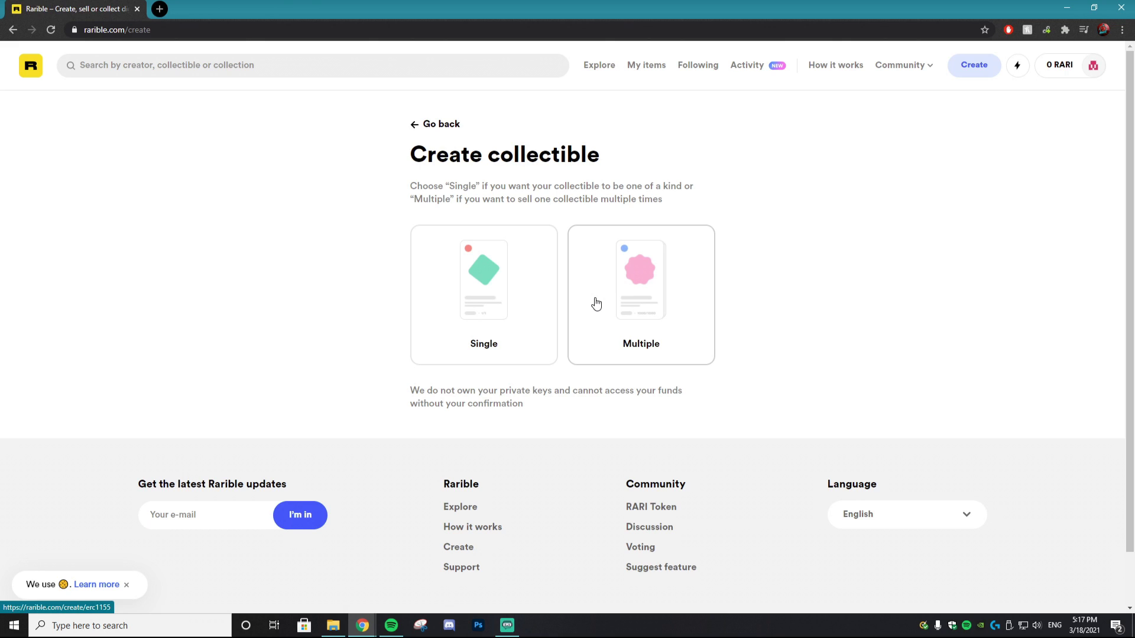
- Choose the Single option to create a one-of-a-kind collectible
left_click(537, 303)
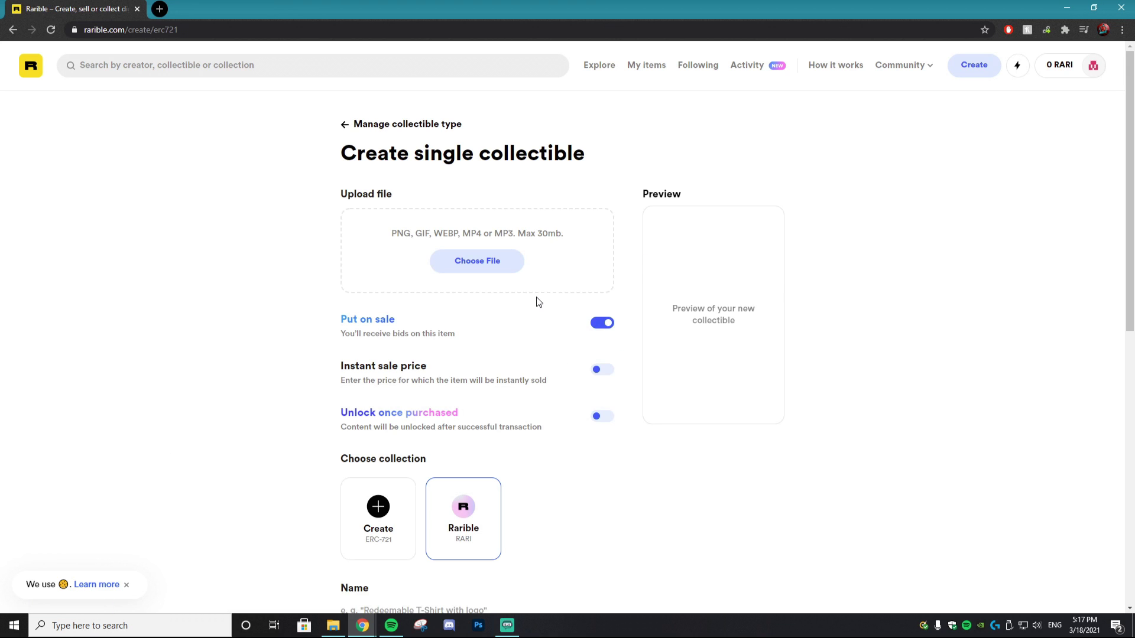
- Upload the Squidward Hood image from Downloads as the collectible's artwork
scroll(538, 302, "down", 1)
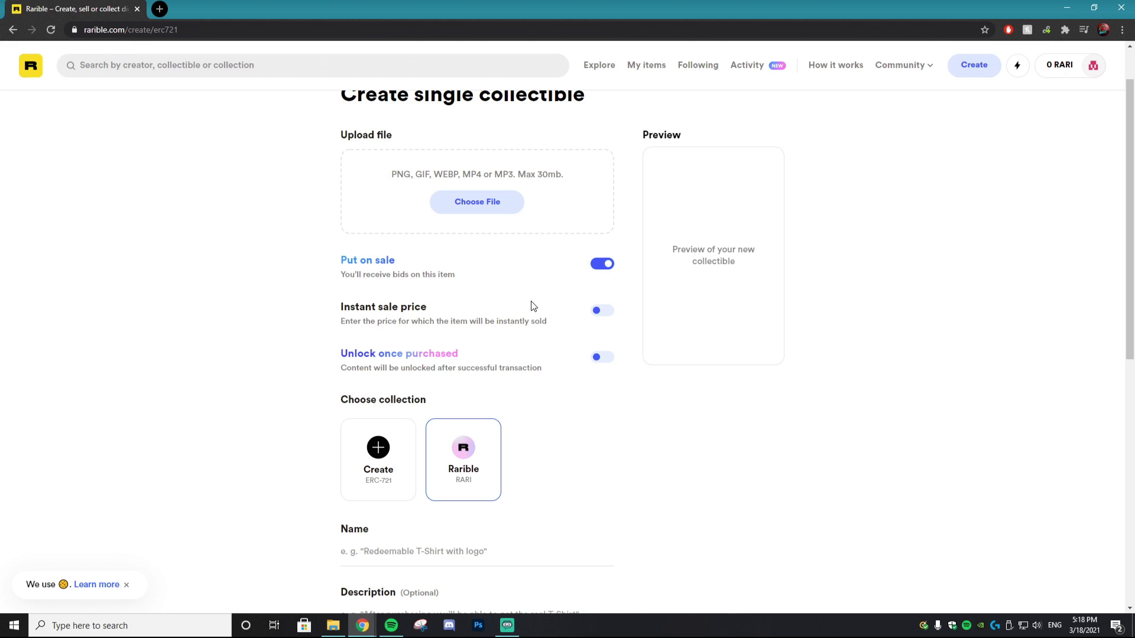
left_click(477, 206)
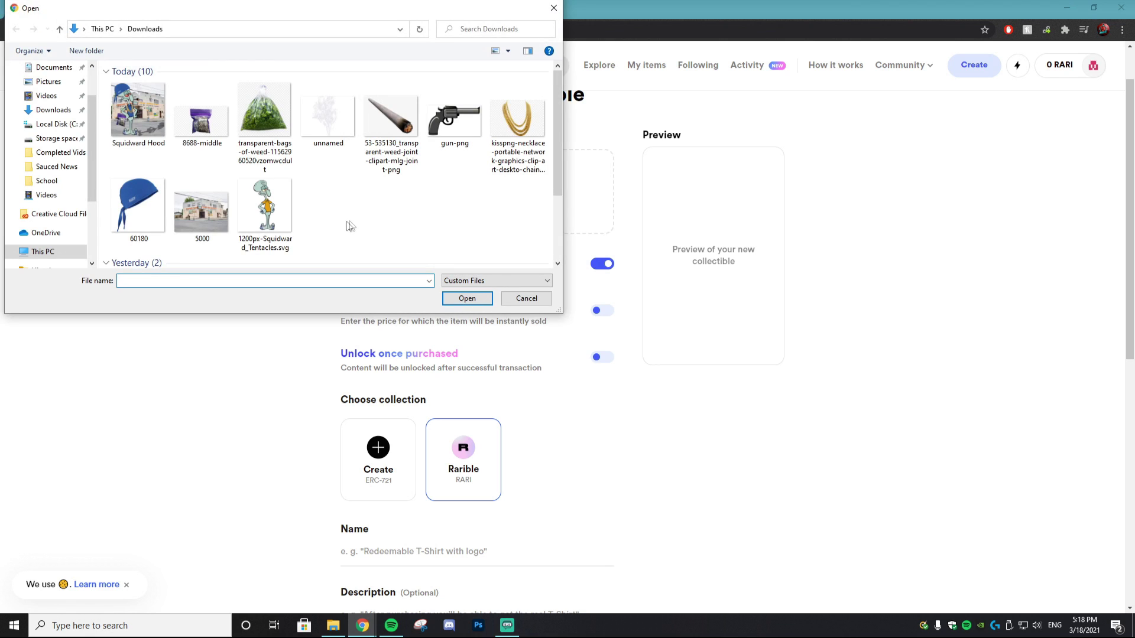
left_click(155, 140)
left_click(461, 300)
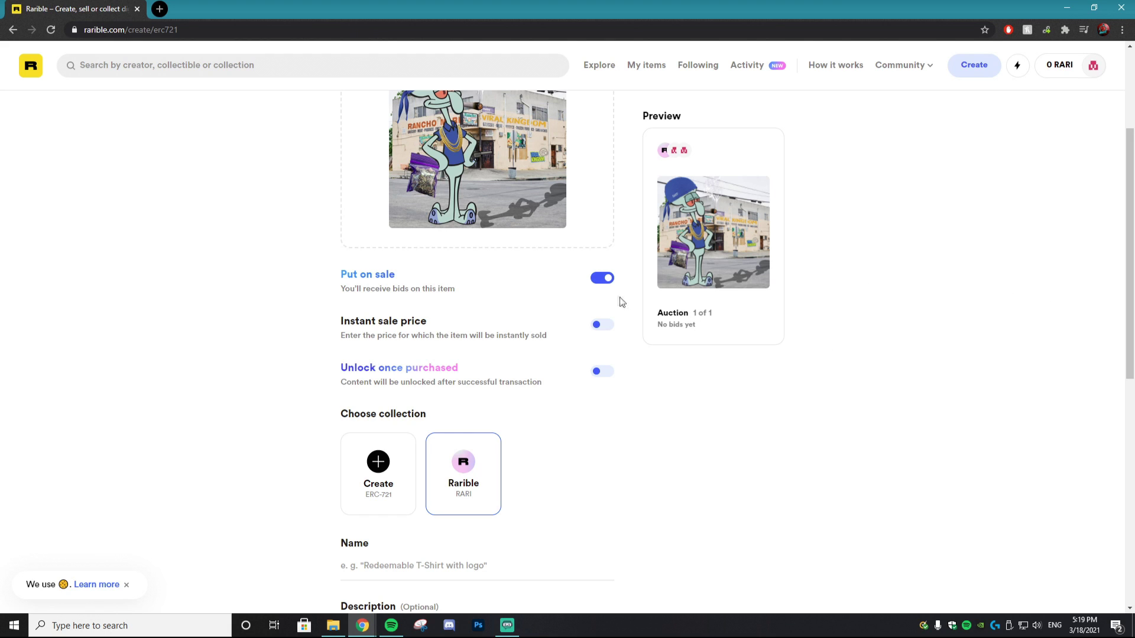
- Keep the item on sale and set an instant sale price of 50 ETH
left_click(603, 282)
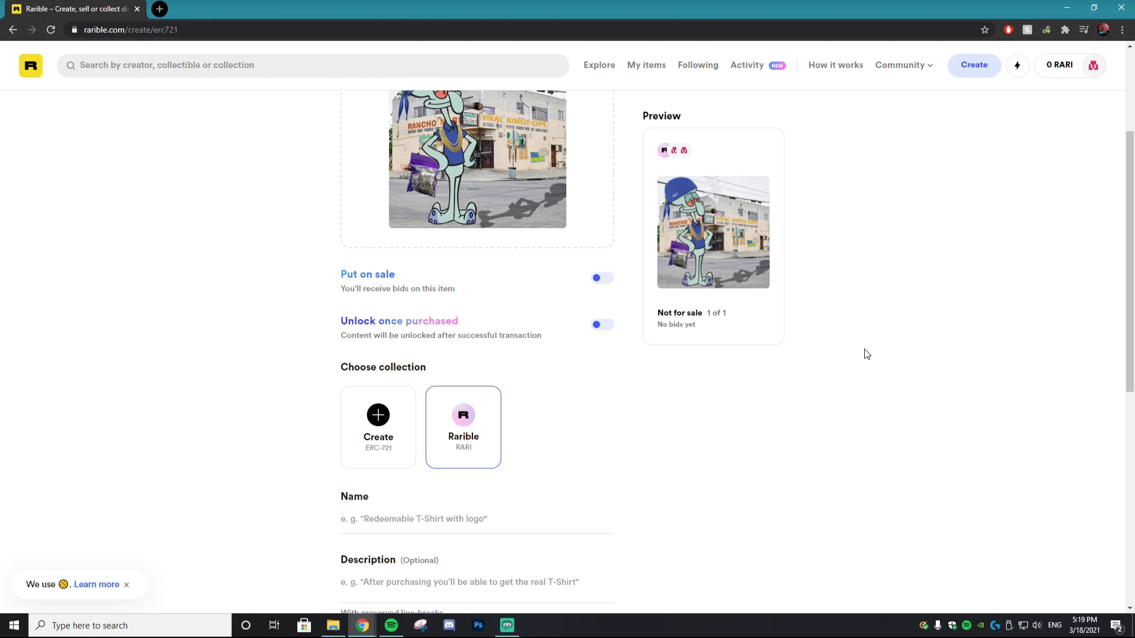
left_click(602, 285)
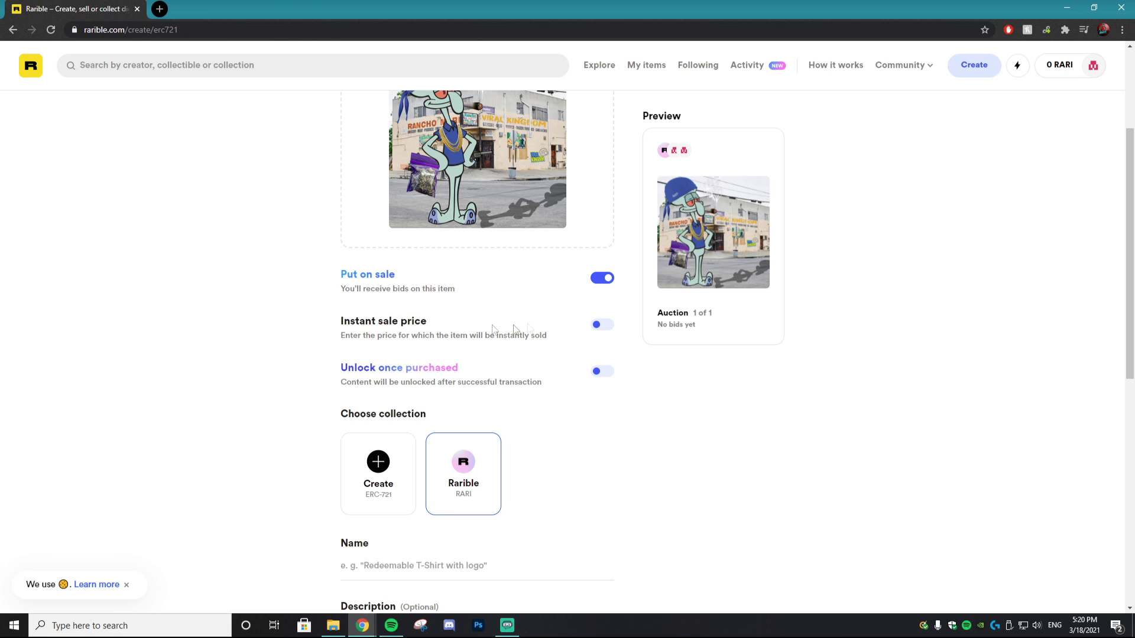
left_click(599, 334)
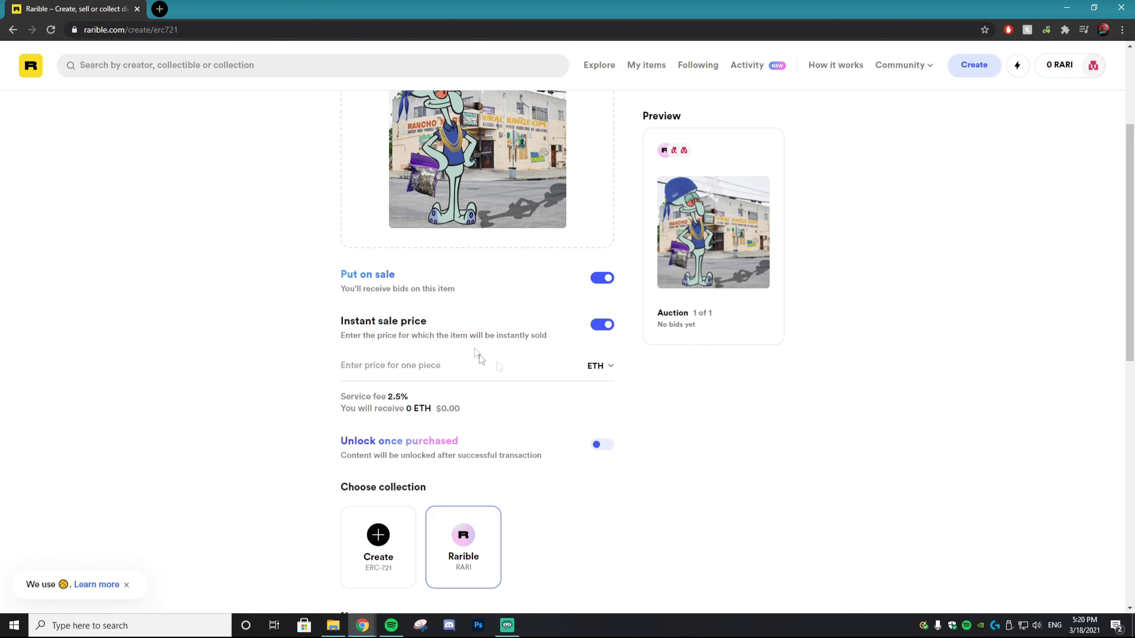
left_click(454, 367)
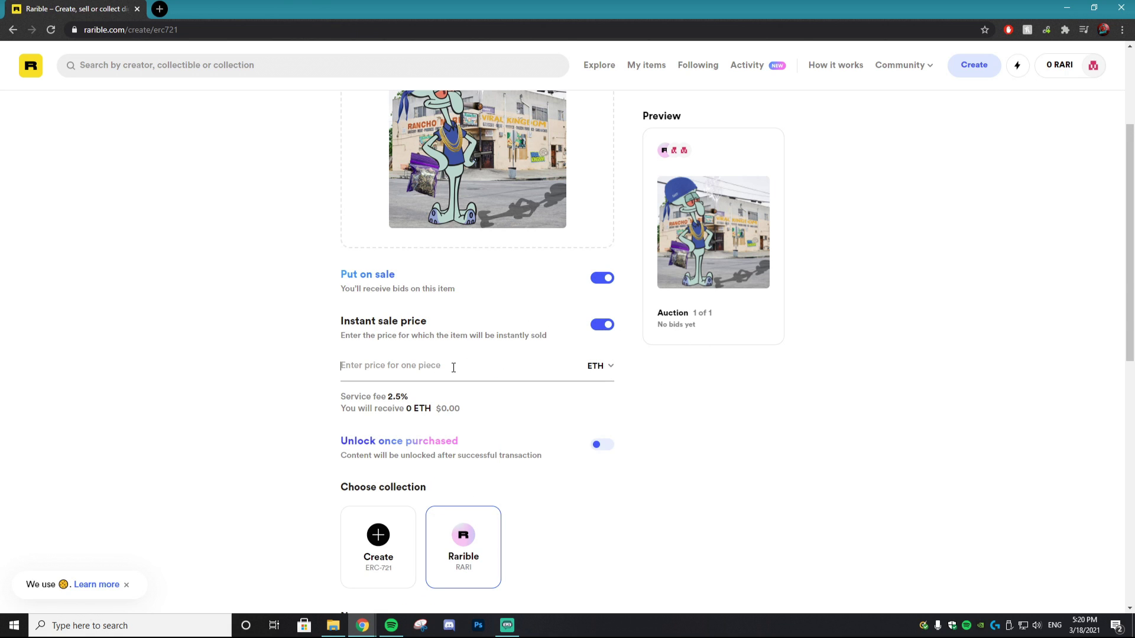
type("50")
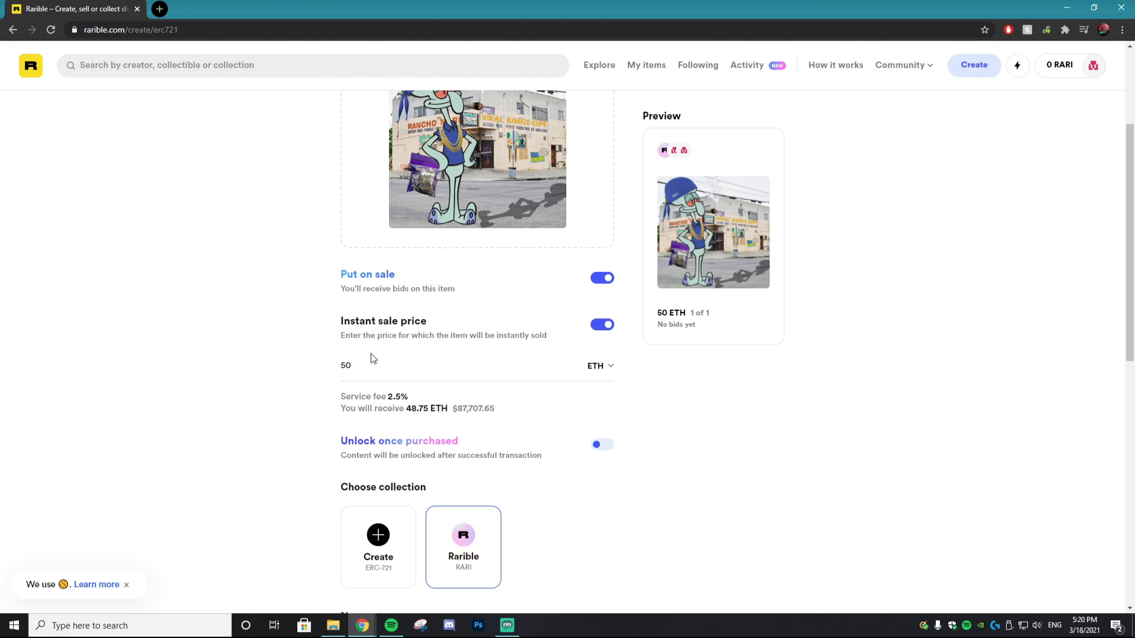
- Begin deleting the 50 ETH instant sale price
triple_click(338, 357)
left_click(359, 367)
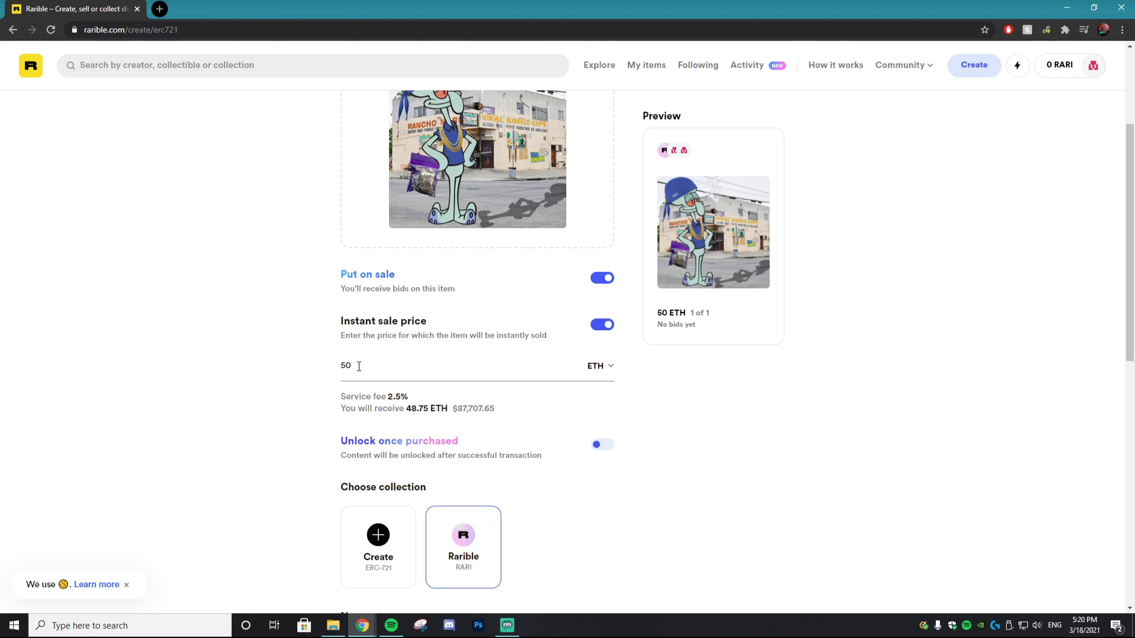
key("BackSpace")
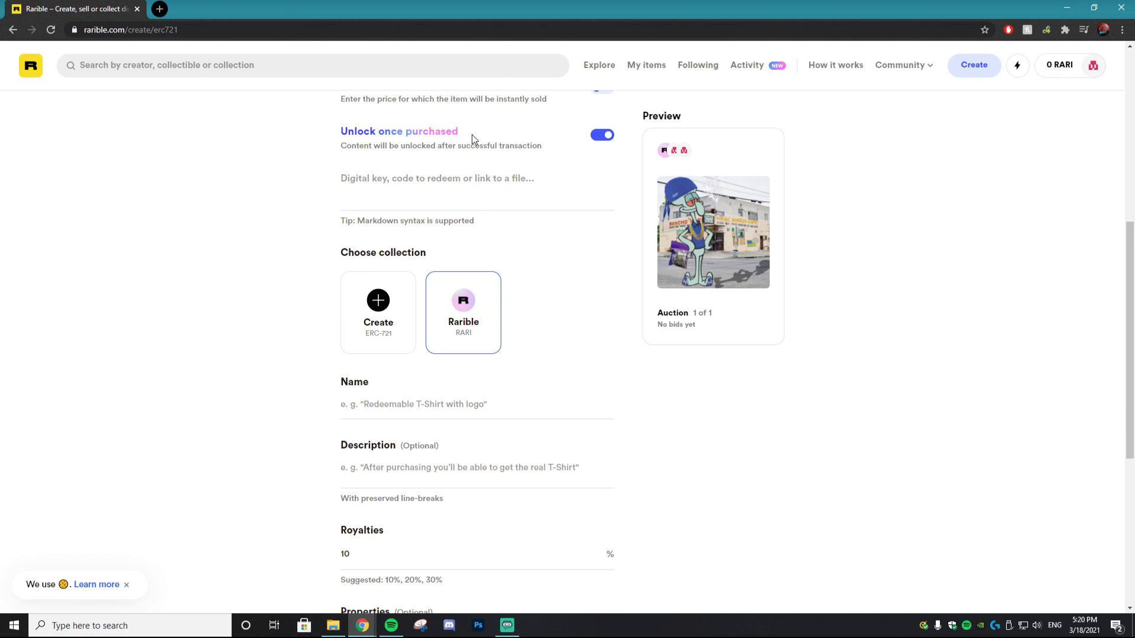
- Begin entering the unlockable content for buyers
left_click(419, 179)
- Turn off unlockable content and dismiss the new ERC-721 collection form, keeping the Rarible collection
left_click(602, 134)
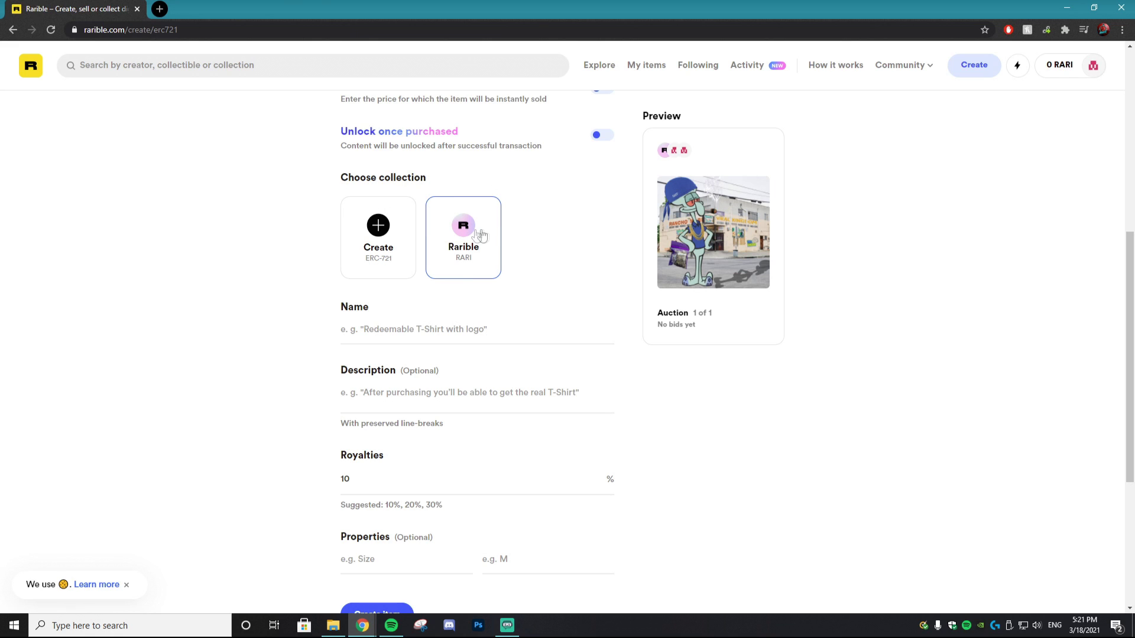
left_click(398, 219)
scroll(512, 328, "down", 5)
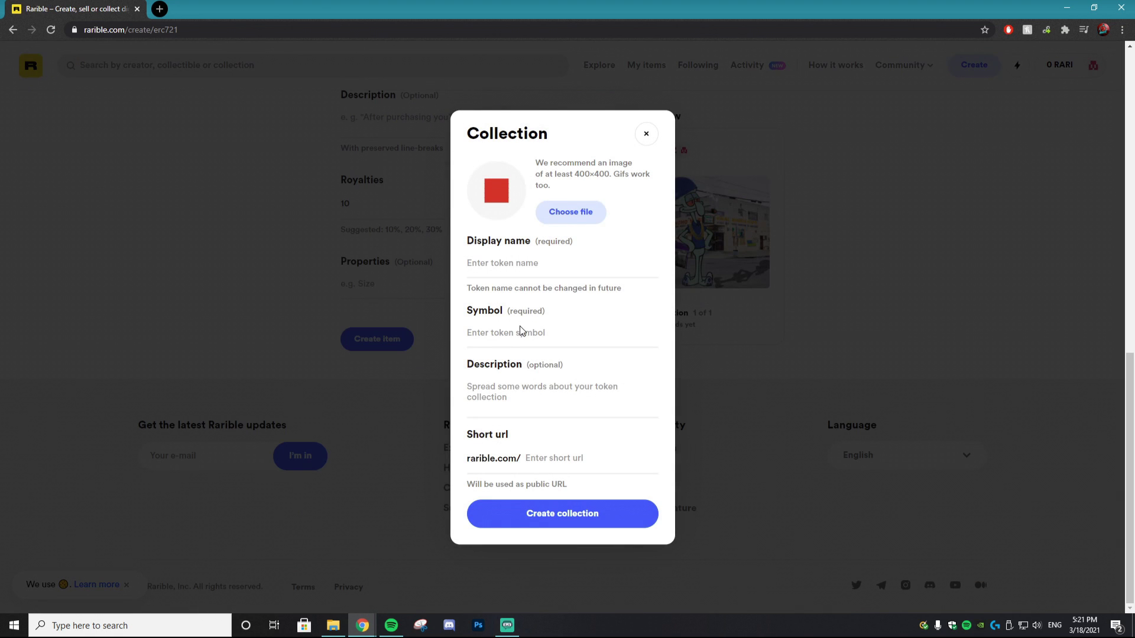
left_click(646, 135)
scroll(638, 204, "up", 2)
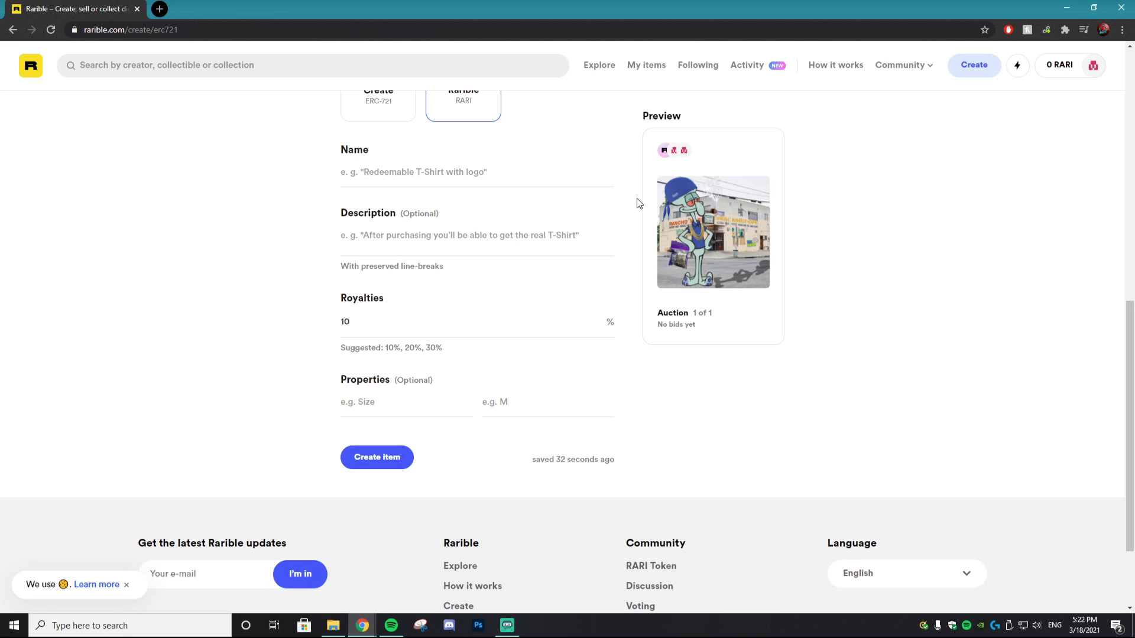
scroll(610, 198, "up", 2)
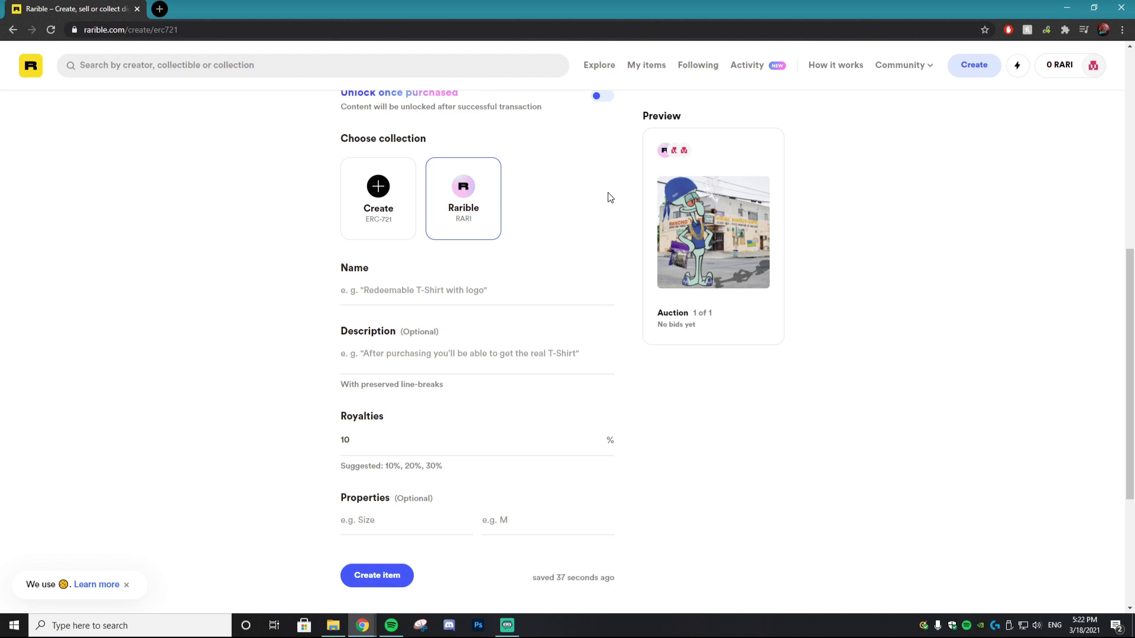
scroll(405, 229, "down", 2)
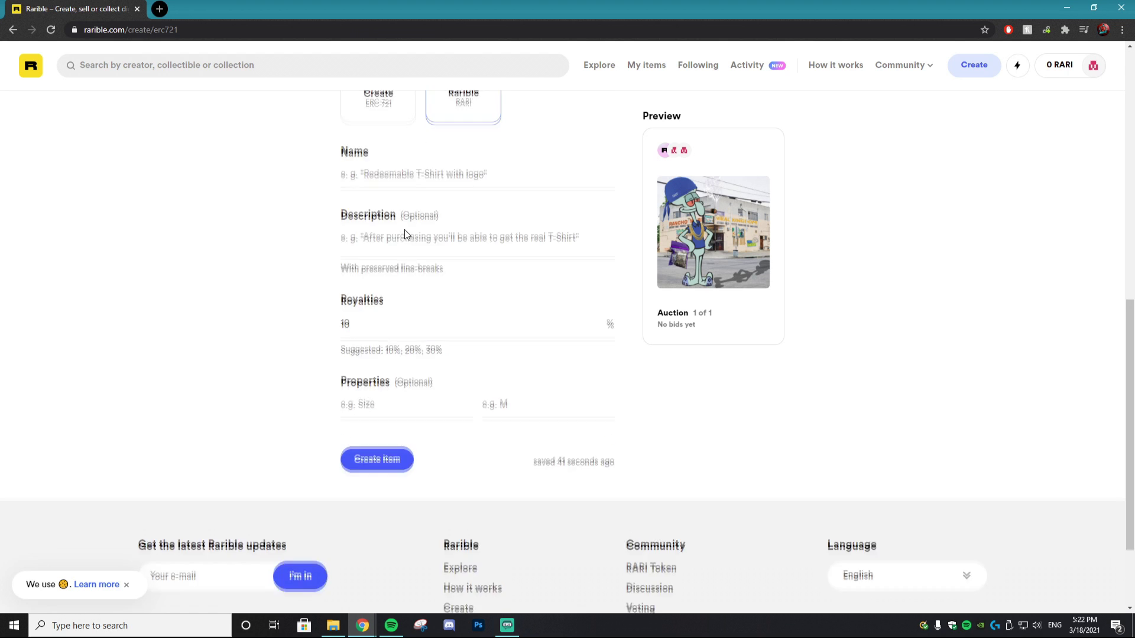
scroll(404, 229, "up", 1)
- Paste 'Hoodward smoking a doobie on the street' as the collectible's name and review the form
left_click(403, 230)
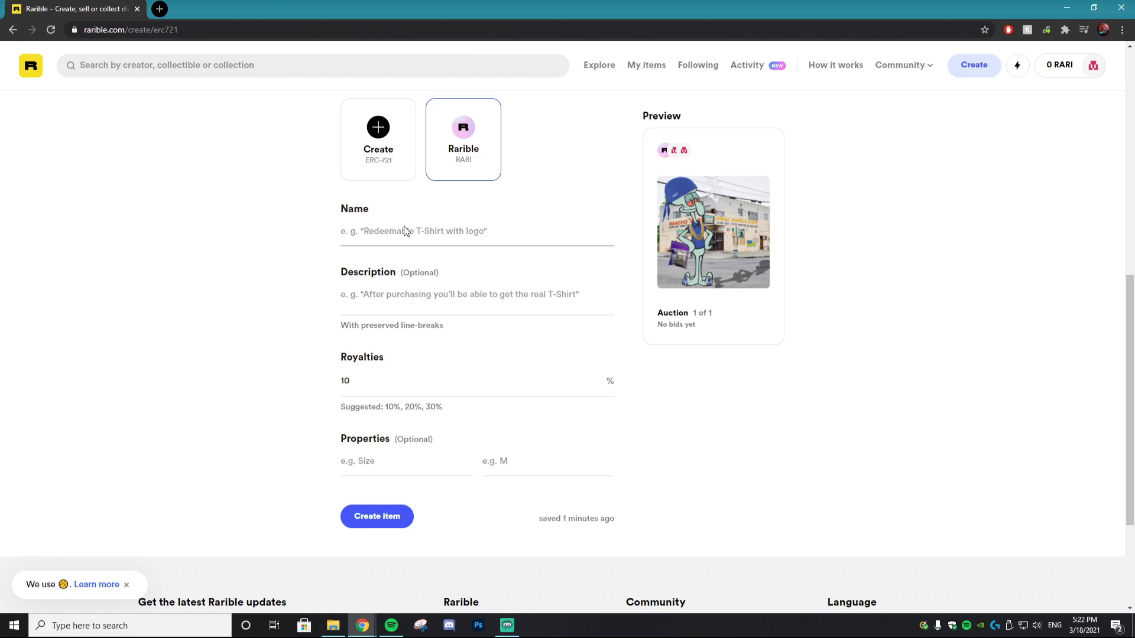
type("Hoodward smoking a doobie on the street")
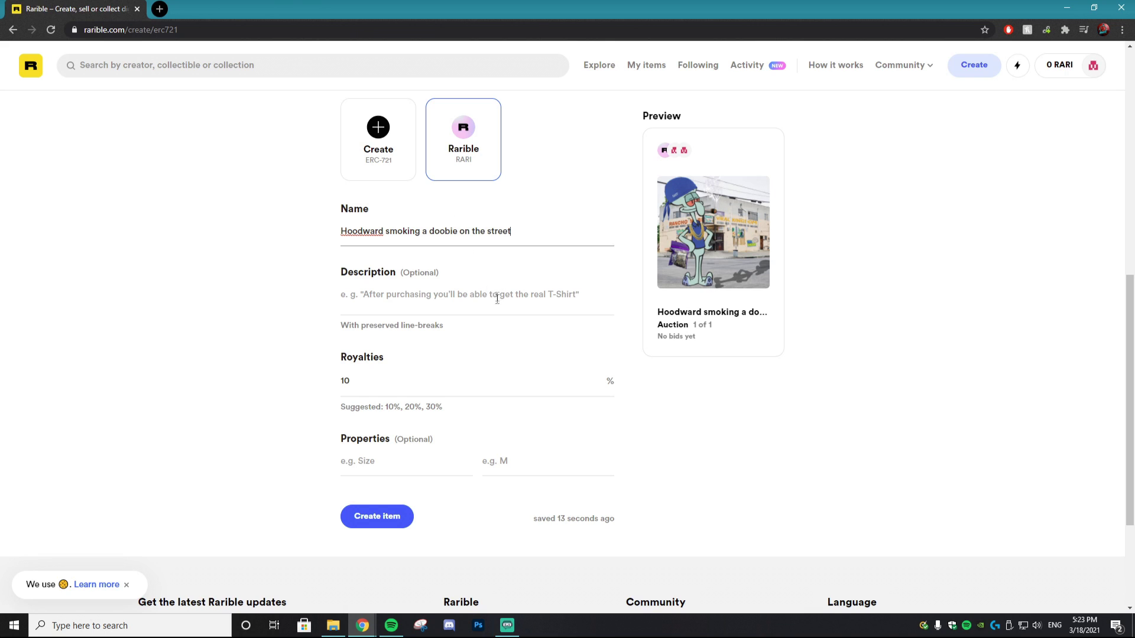
left_click(477, 295)
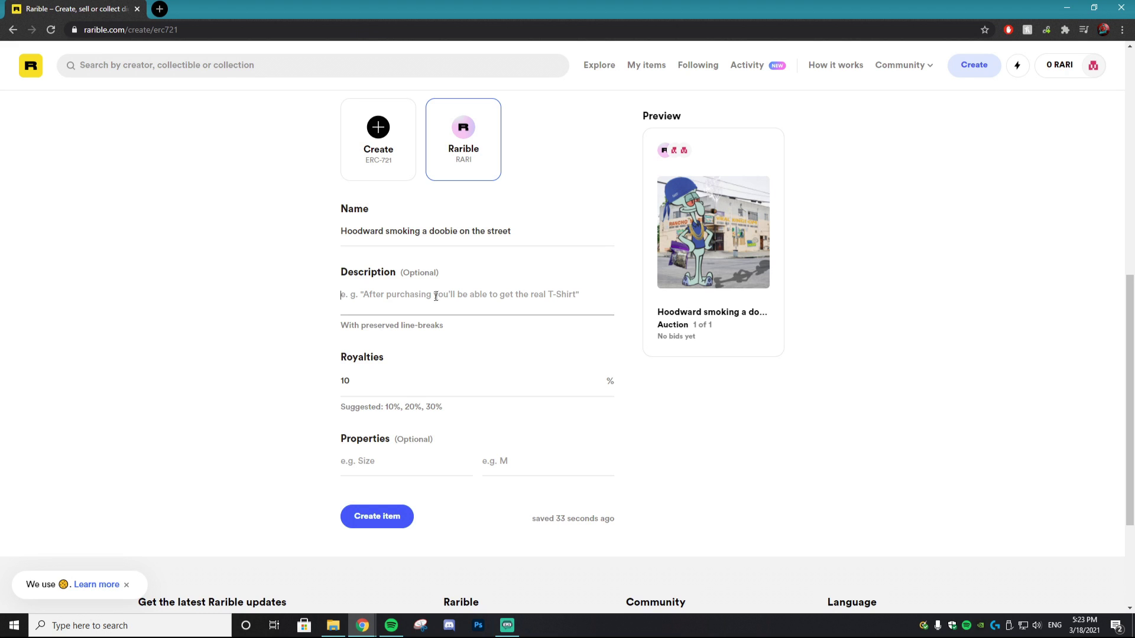
scroll(440, 293, "up", 4)
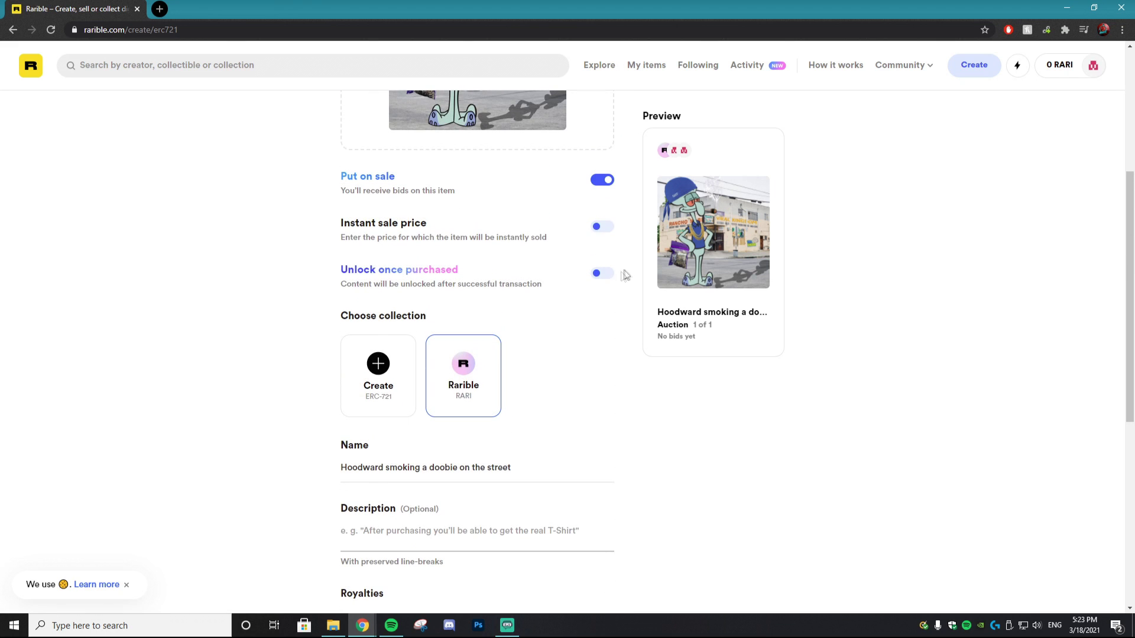
scroll(571, 295, "down", 1)
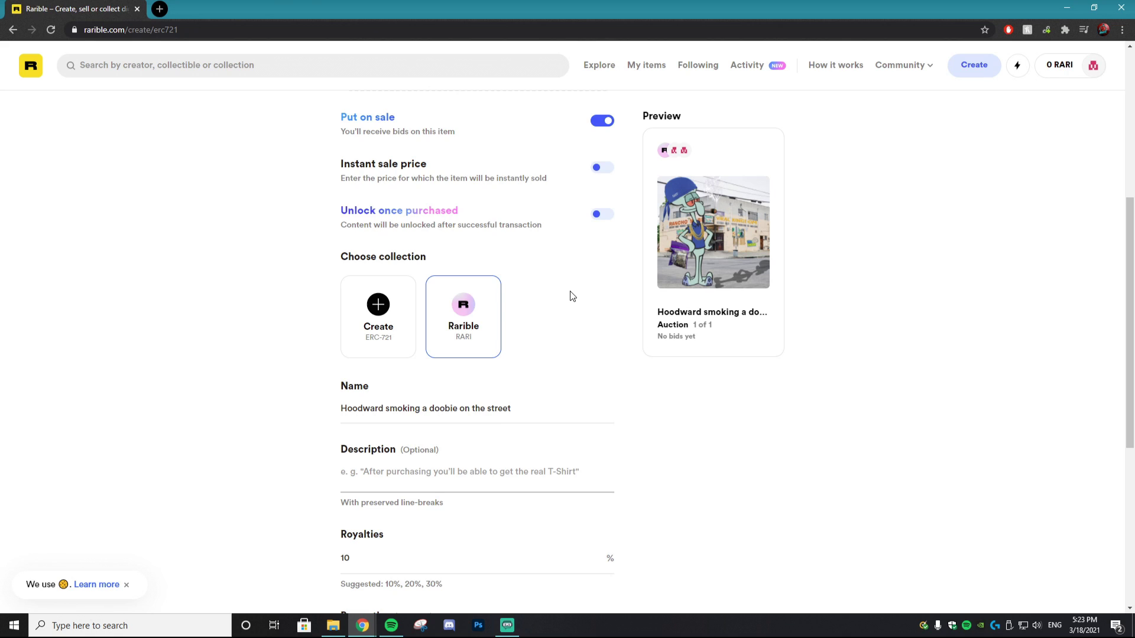
scroll(573, 295, "down", 1)
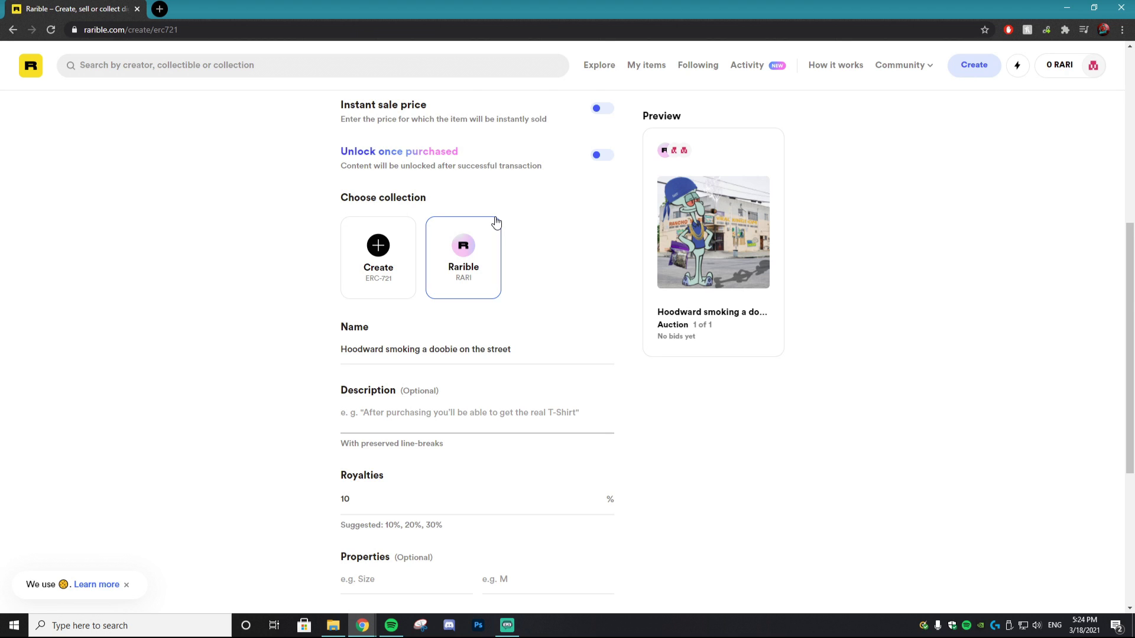
scroll(454, 256, "down", 3)
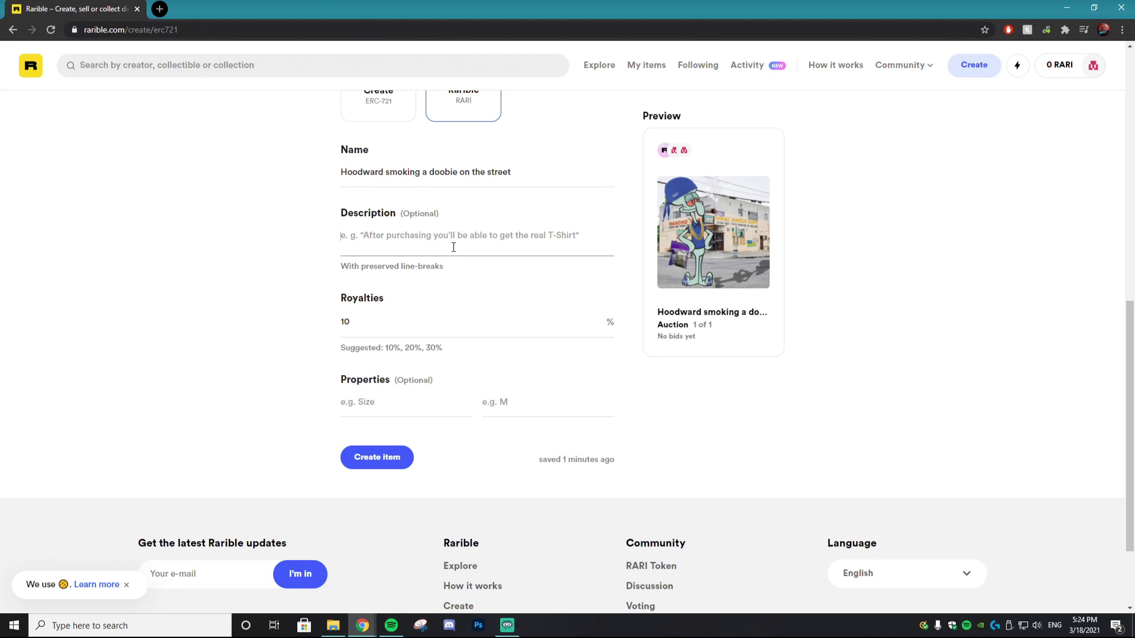
- Paste the two-line Squidward-inspired description and change royalties from 10% to 20%
type("This was inspired by Squidward Created by Viral Kingdom")
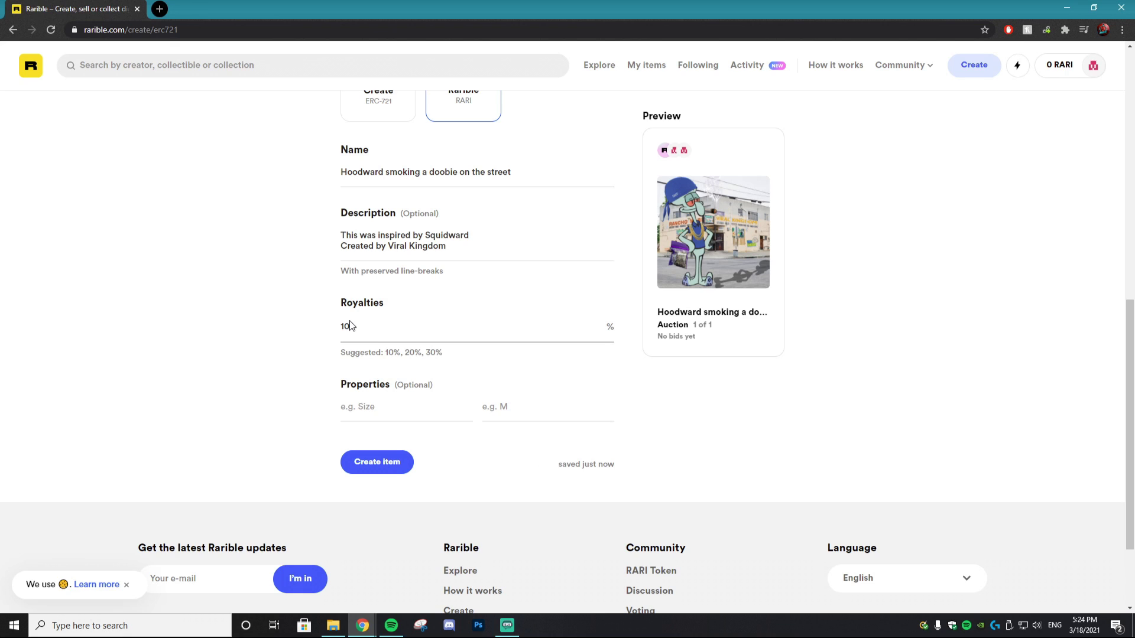
left_click(350, 325)
key("BackSpace")
key("BackSpace")
type("20")
scroll(358, 325, "down", 2)
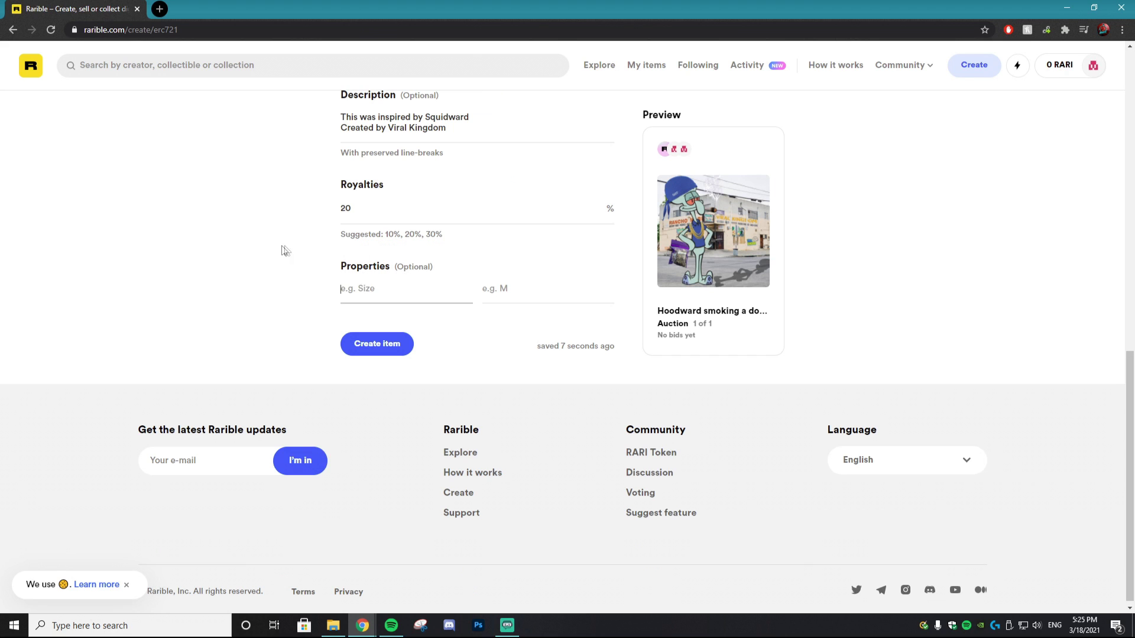
left_click(430, 300)
- Add a property named 'Size (Pixels)' with the value '1200 x 1200'
left_click(332, 632)
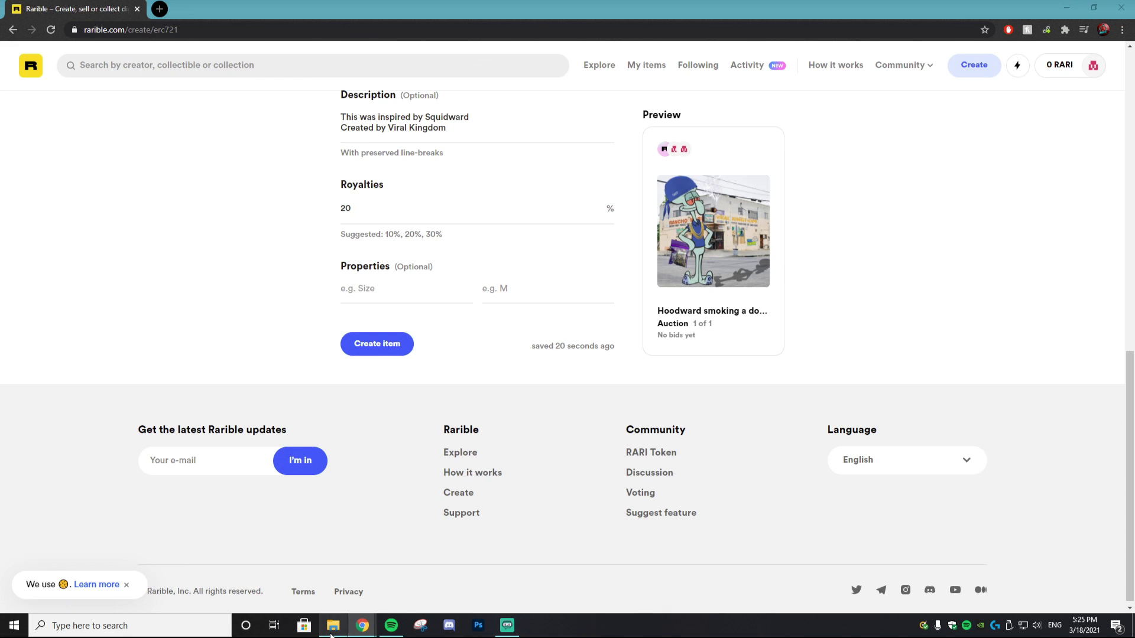
left_click(392, 292)
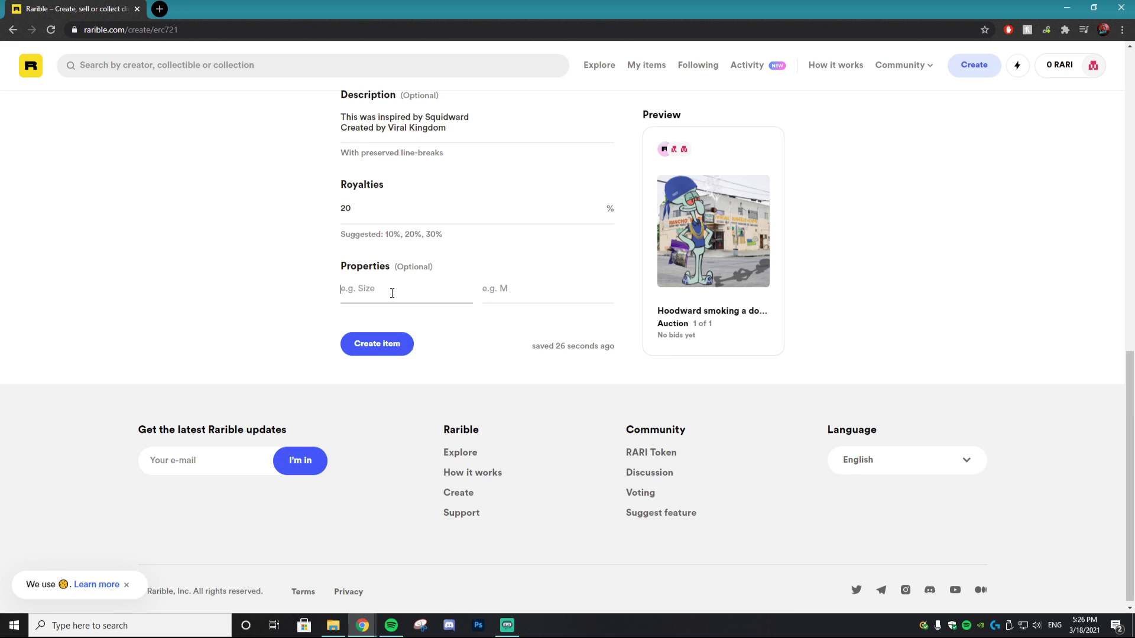
type("Size")
type(" P")
type("(")
type("Pixel")
key("BackSpace")
key("BackSpace")
type("els)")
left_click(498, 288)
type("1200 x 1200")
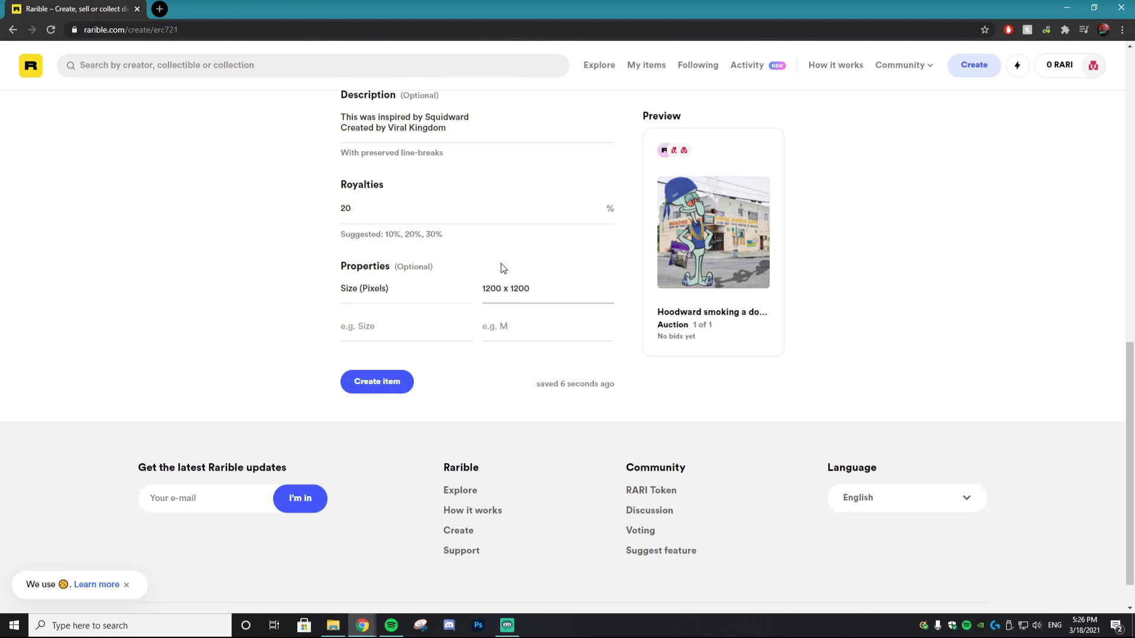
scroll(508, 214, "up", 9)
scroll(482, 210, "up", 3)
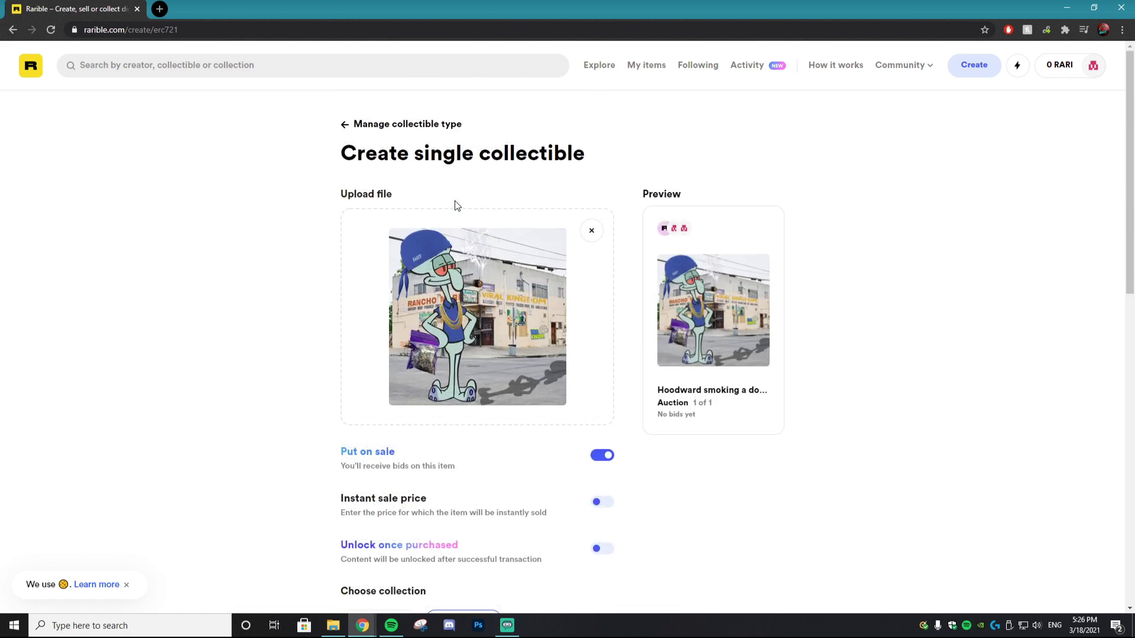
scroll(455, 205, "down", 12)
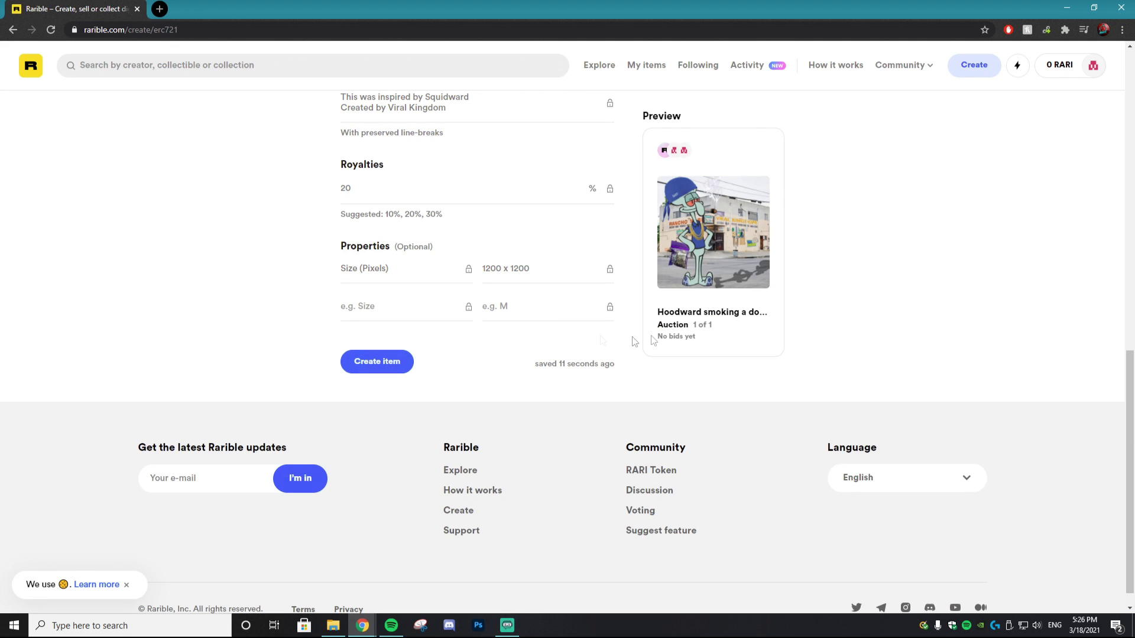
- Submit the collectible with Create item, starting the wallet Approve step of minting
left_click(387, 362)
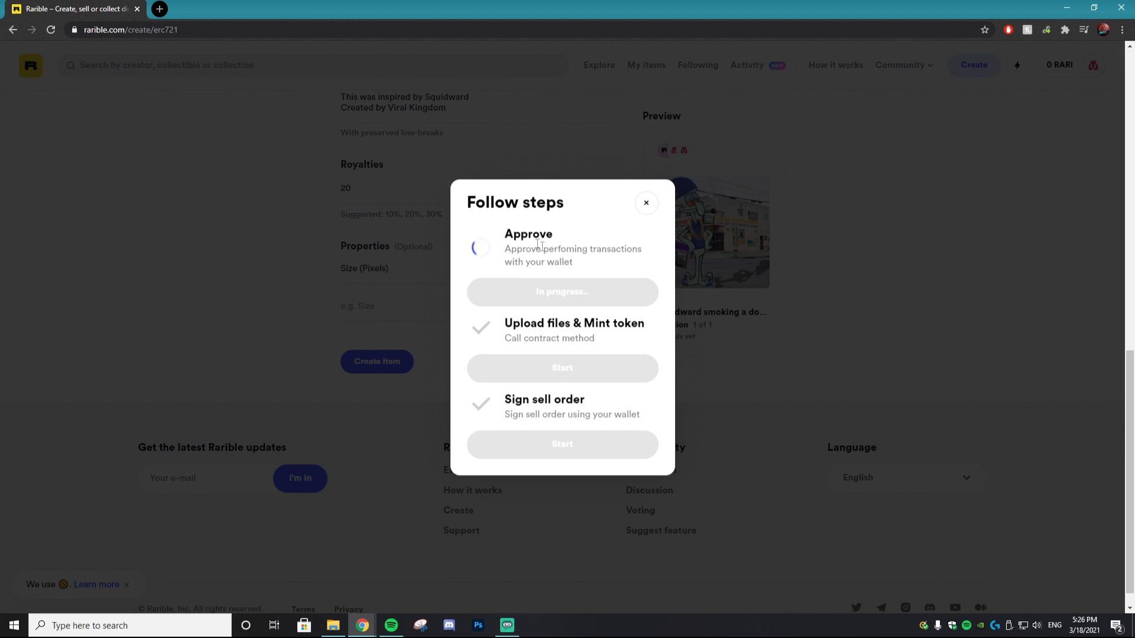